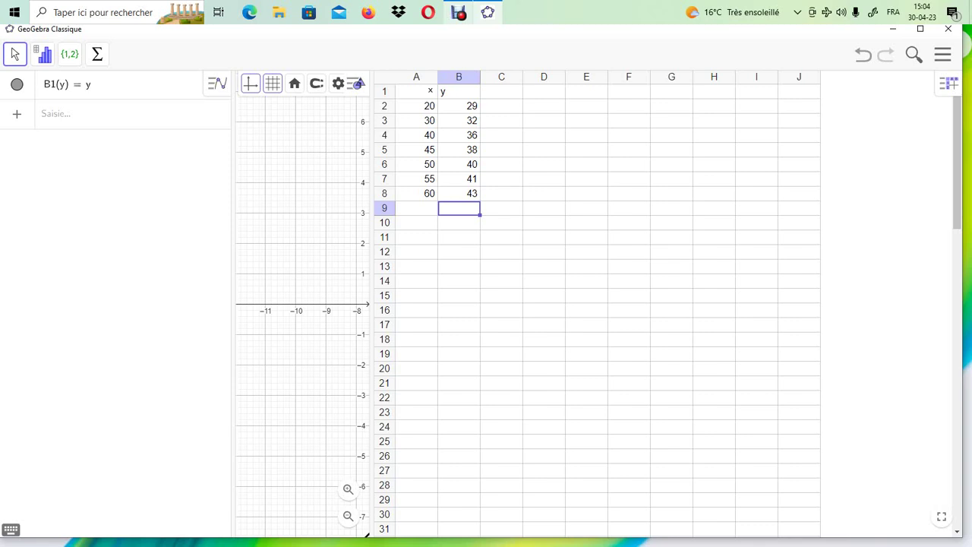
Run a two-variable statistics analysis on A2:B8 and widen the spreadsheet so both data columns show
{"action": "mouse_move", "coordinate": [425, 105]}
{"action": "left_mouse_down"}
{"action": "mouse_move", "coordinate": [458, 120]}
{"action": "mouse_move", "coordinate": [459, 193]}
{"action": "left_mouse_up"}
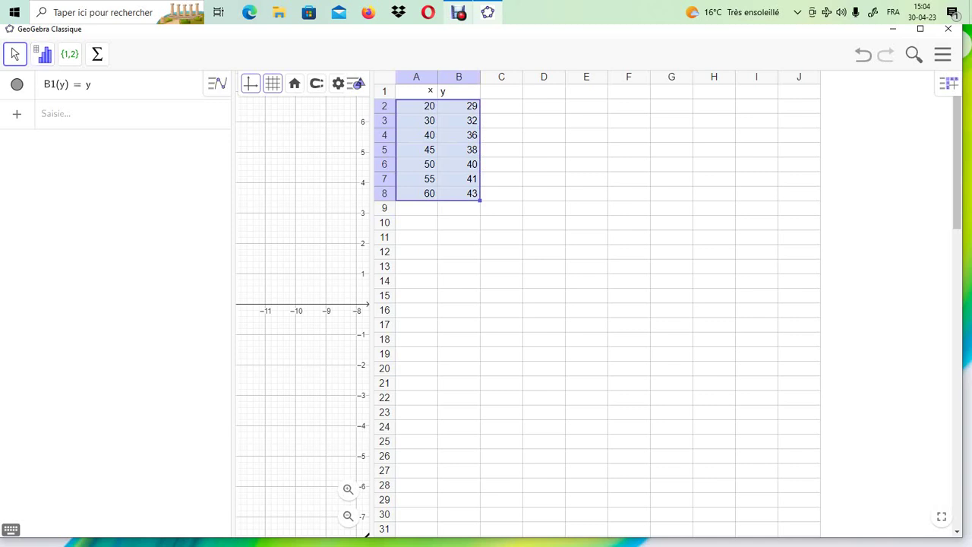
{"action": "left_click", "coordinate": [43, 54]}
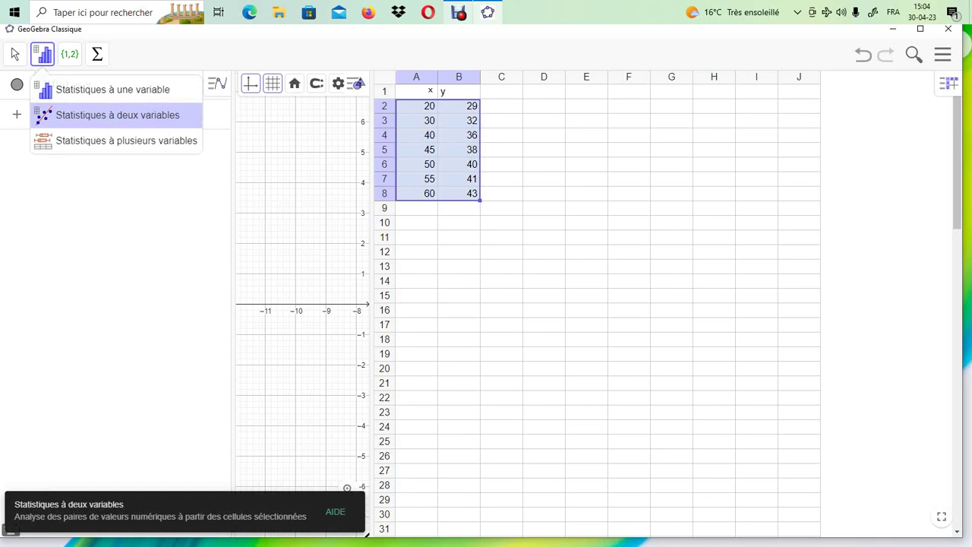
{"action": "left_click", "coordinate": [118, 115]}
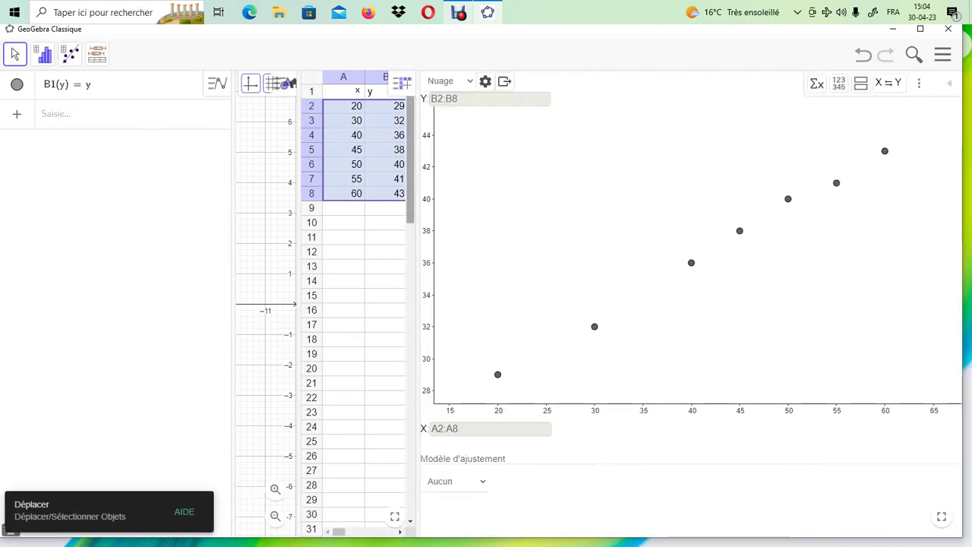
{"action": "left_click_drag", "start_coordinate": [416, 304], "coordinate": [466, 304]}
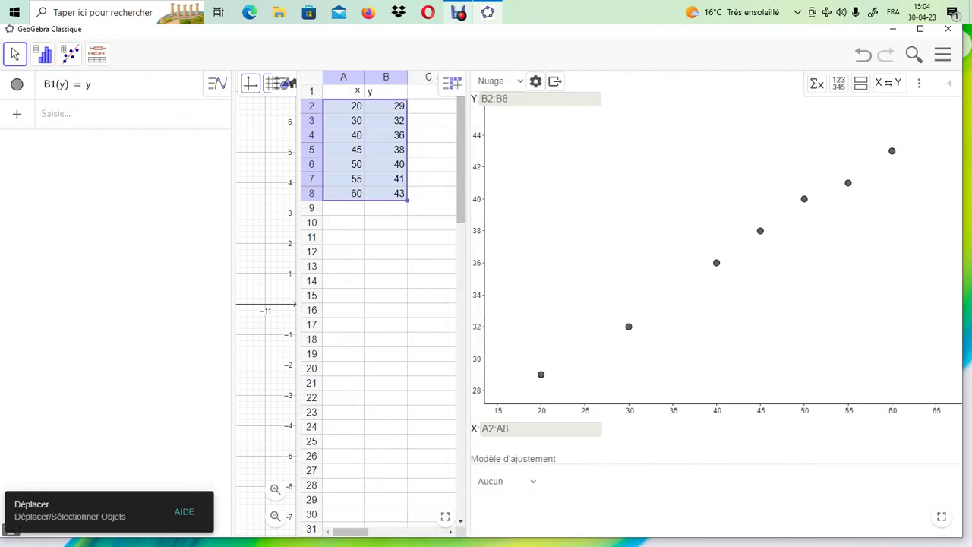
Copy the scatter plot to the Graphics view and widen that view so the points can be seen
{"action": "left_click", "coordinate": [555, 81]}
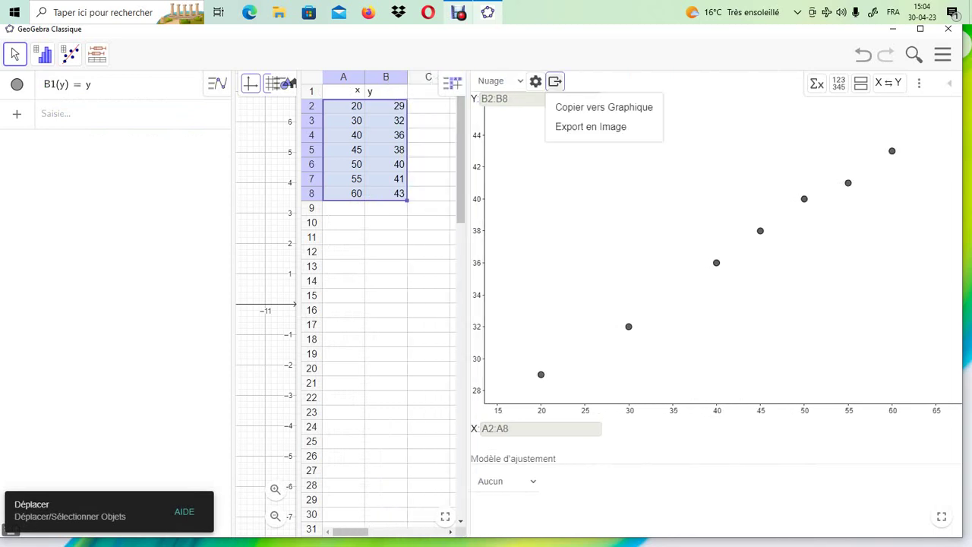
{"action": "left_click", "coordinate": [604, 107]}
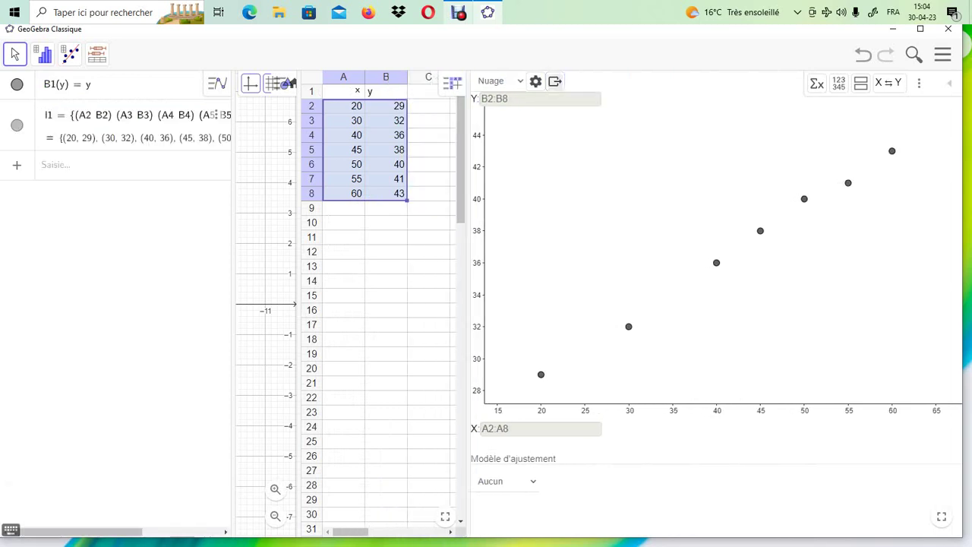
{"action": "left_click_drag", "start_coordinate": [232, 304], "coordinate": [106, 304]}
{"action": "left_click_drag", "start_coordinate": [174, 303], "coordinate": [326, 304]}
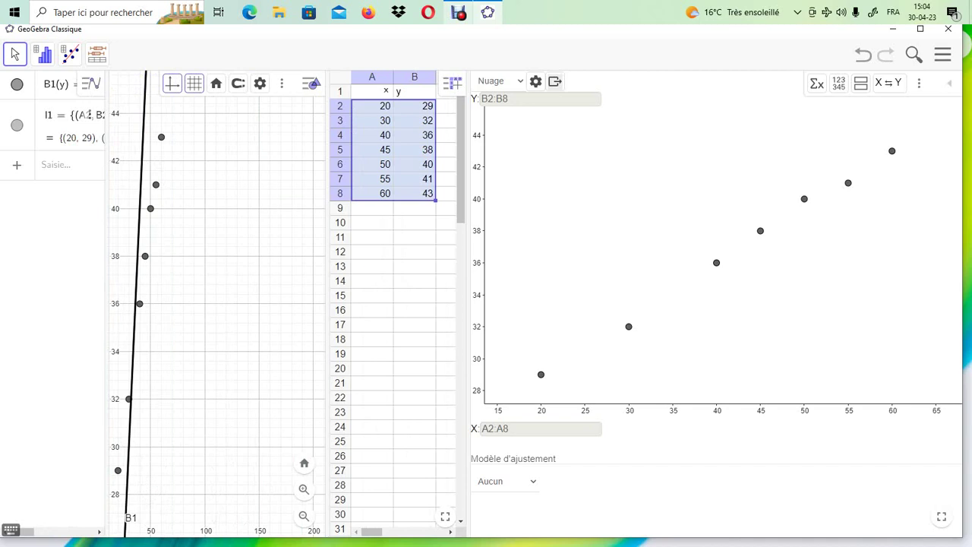
Swap the X and Y variables of the scatter plot several times, ending with A2:A8 as X and B2:B8 as Y
{"action": "left_click", "coordinate": [889, 82]}
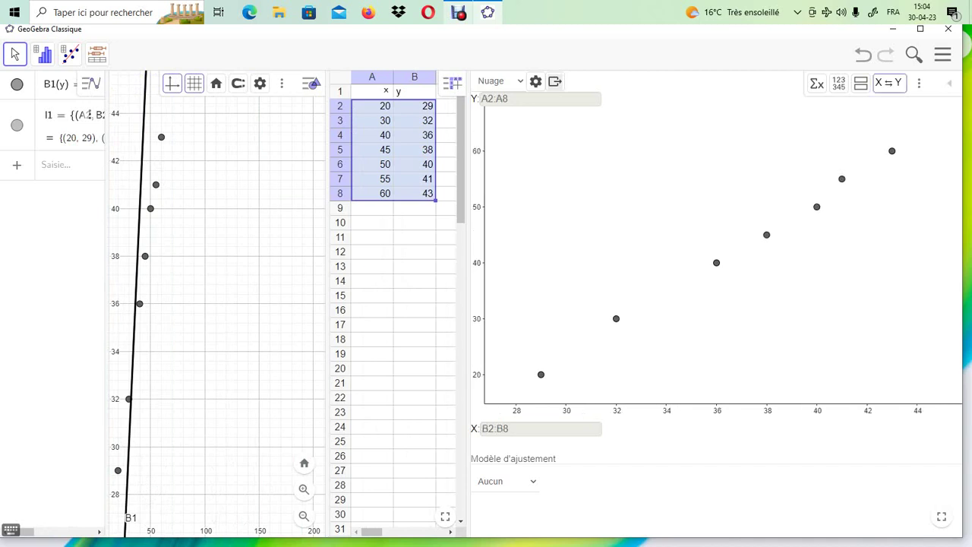
{"action": "left_click", "coordinate": [889, 82]}
{"action": "left_click", "coordinate": [889, 82]}
{"action": "left_click", "coordinate": [889, 82]}
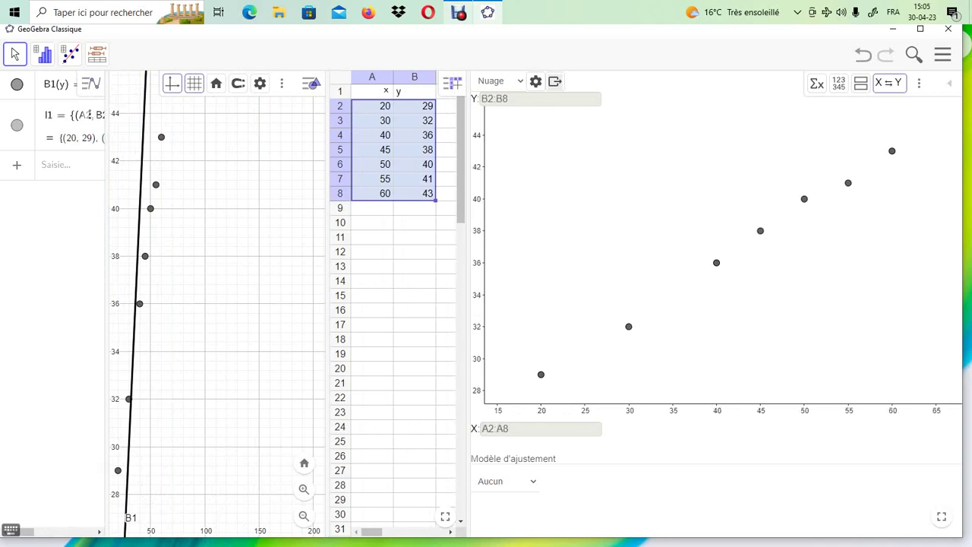
{"action": "key", "text": "space"}
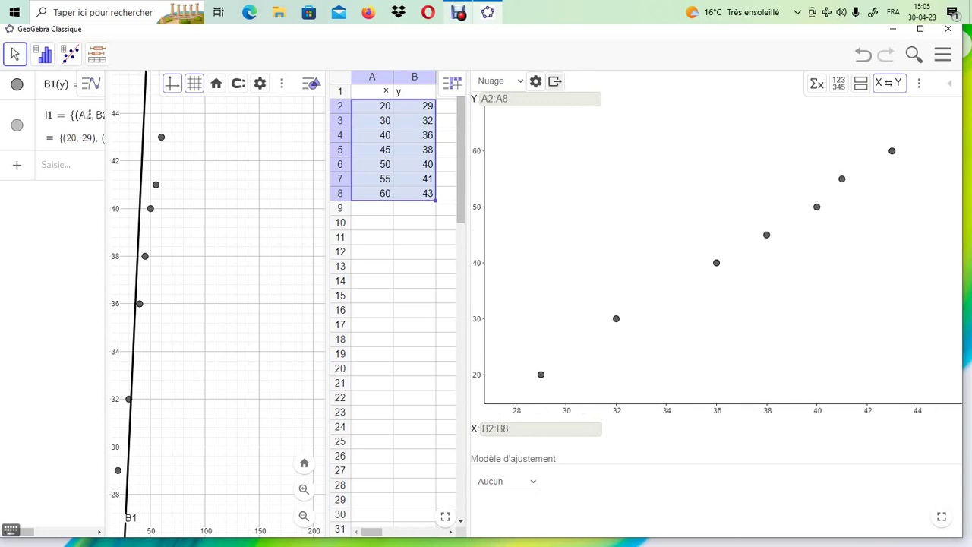
{"action": "key", "text": "space"}
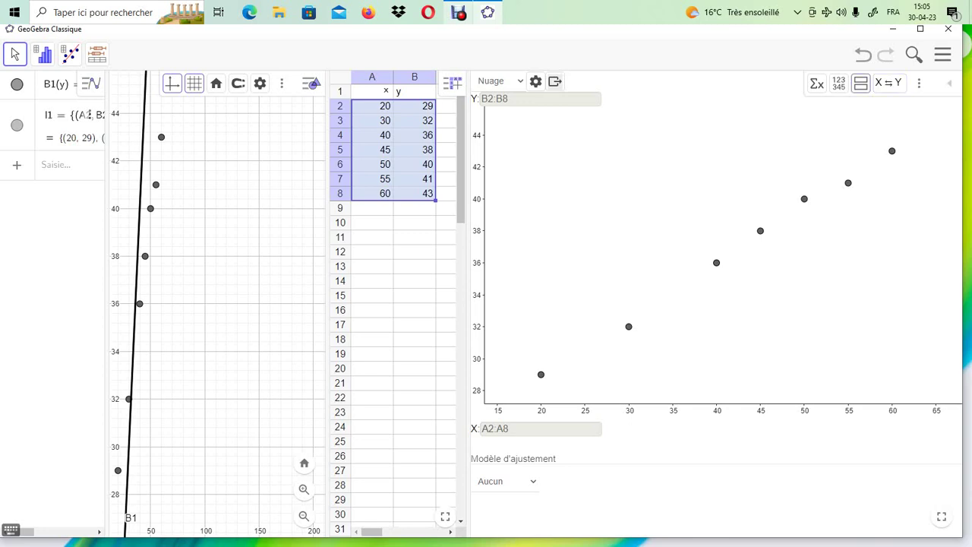
Show and hide the second plot with the residuals, and display the data table beside the scatter plot
{"action": "left_click", "coordinate": [860, 83]}
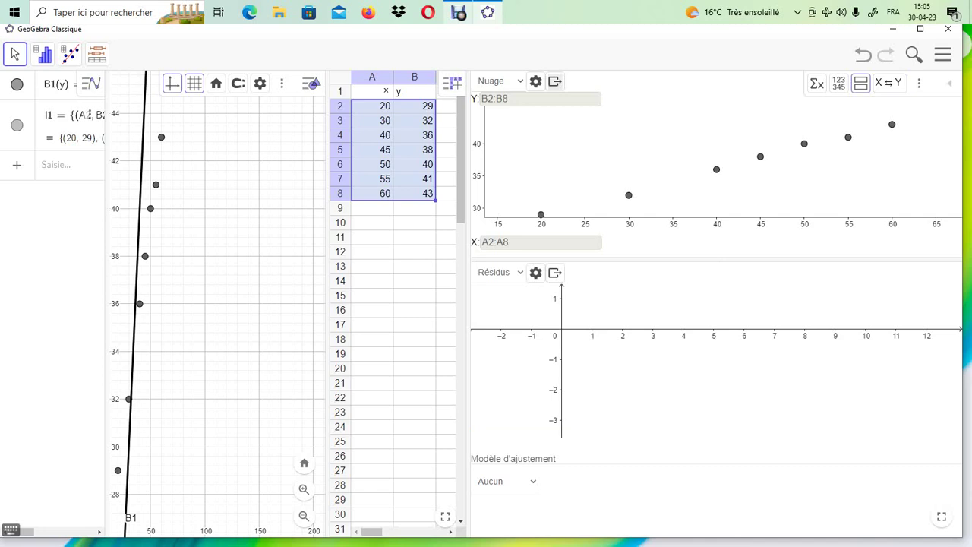
{"action": "left_click", "coordinate": [860, 82]}
{"action": "left_click", "coordinate": [838, 83]}
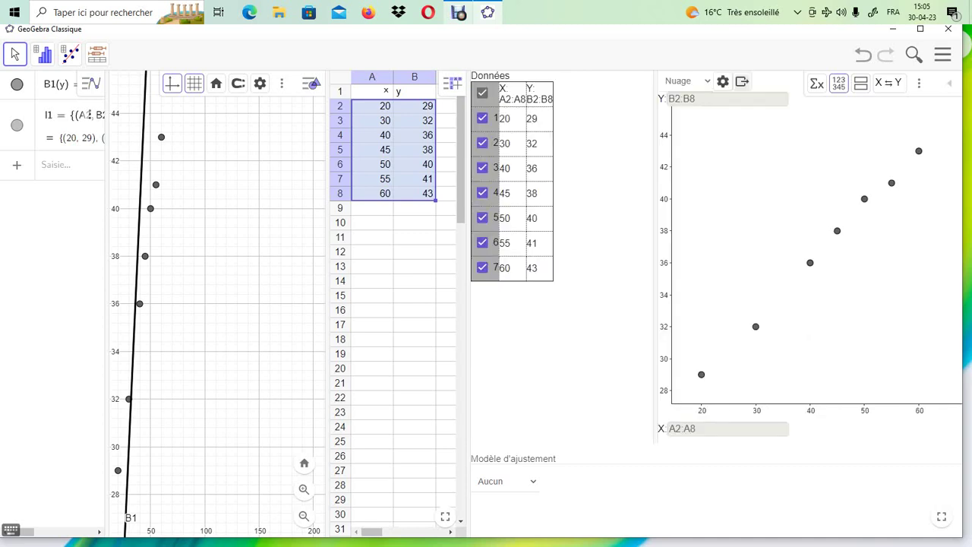
{"action": "left_click", "coordinate": [742, 81]}
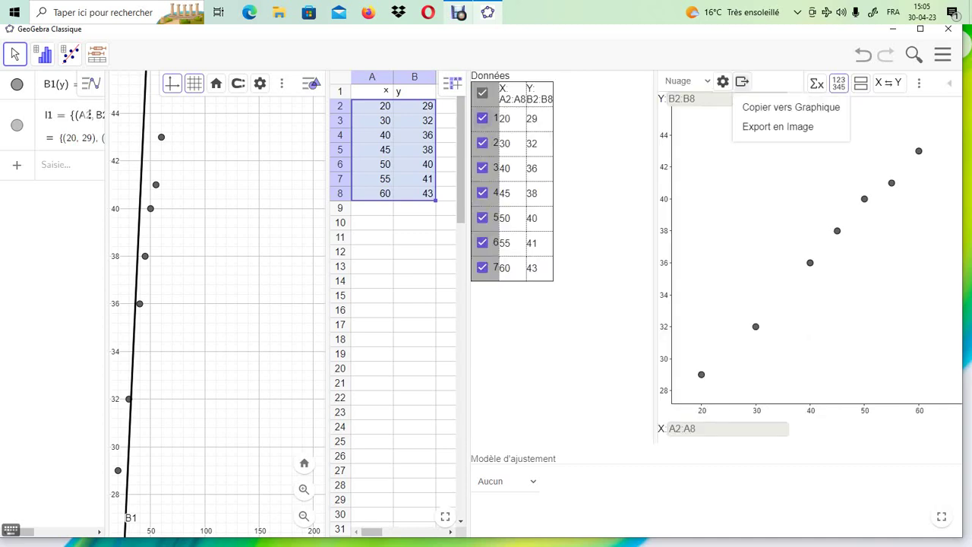
Try excluding the first data point and the first three data points from the analysis, re-including all points each time
{"action": "left_click", "coordinate": [482, 118]}
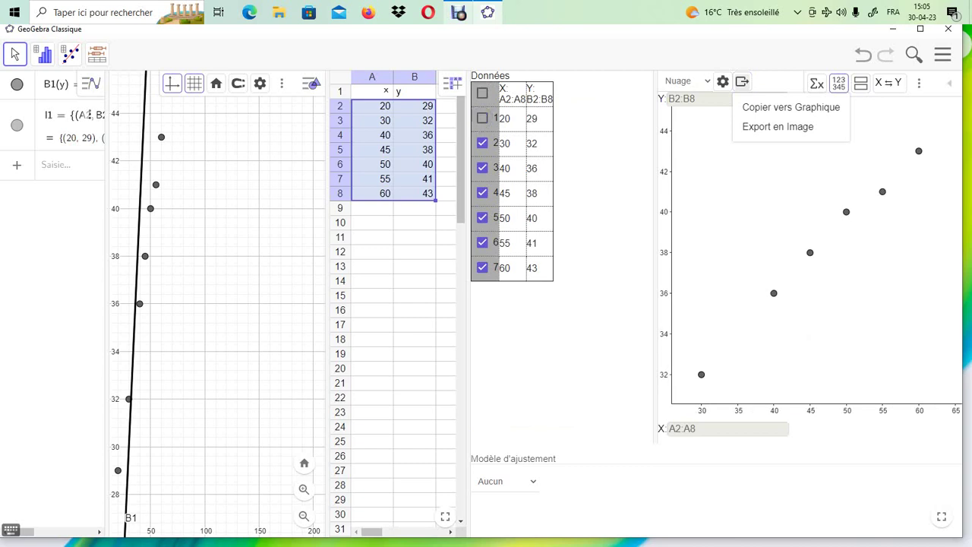
{"action": "left_click", "coordinate": [482, 92]}
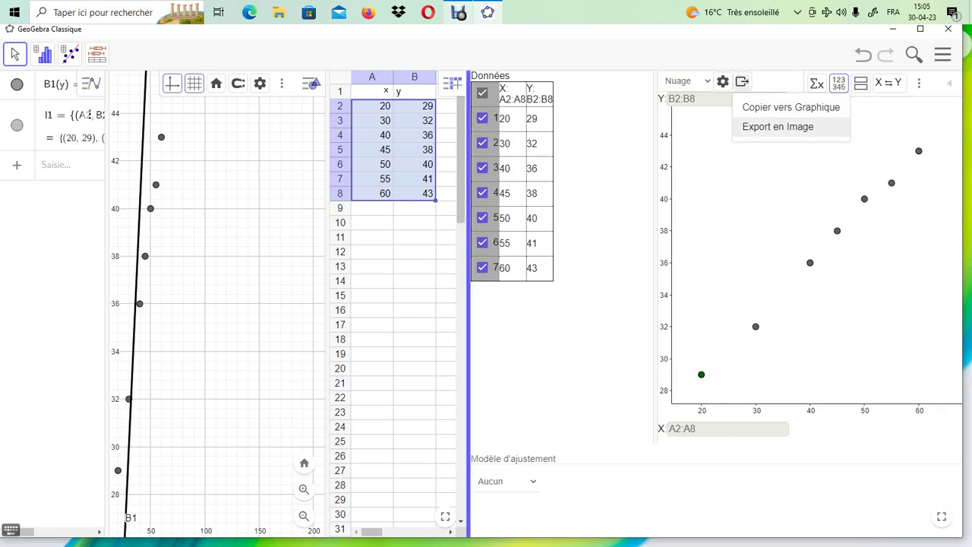
{"action": "left_click_drag", "start_coordinate": [468, 304], "coordinate": [554, 304]}
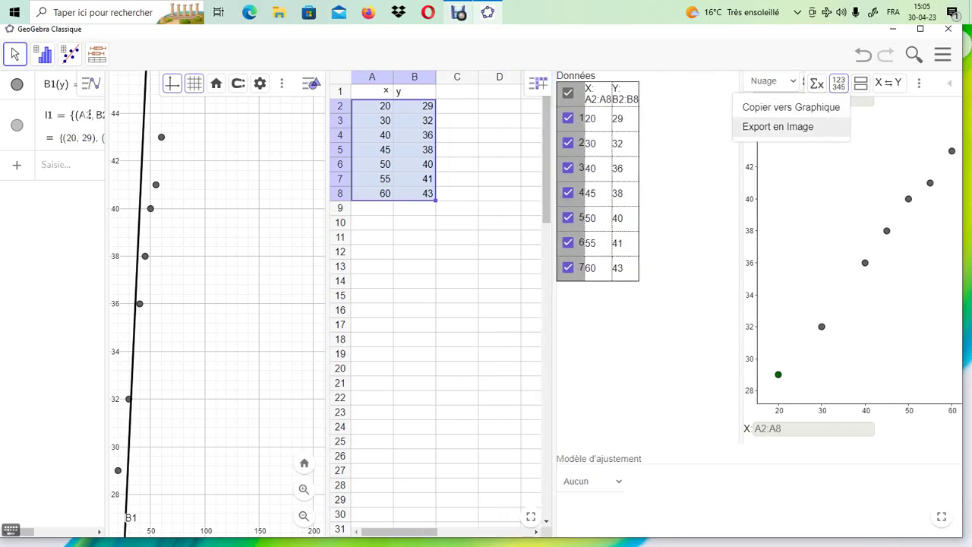
{"action": "left_click", "coordinate": [568, 117]}
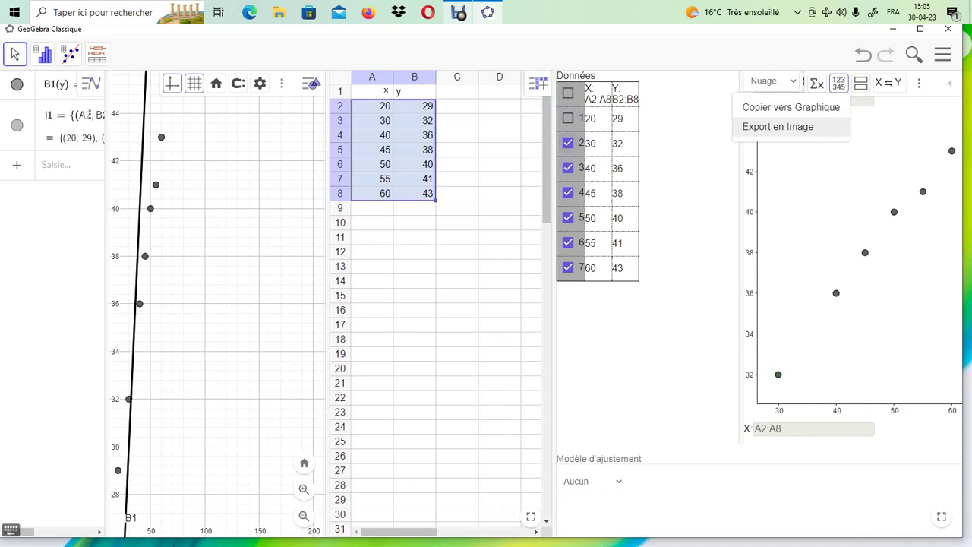
{"action": "left_click", "coordinate": [567, 143]}
{"action": "left_click", "coordinate": [567, 167]}
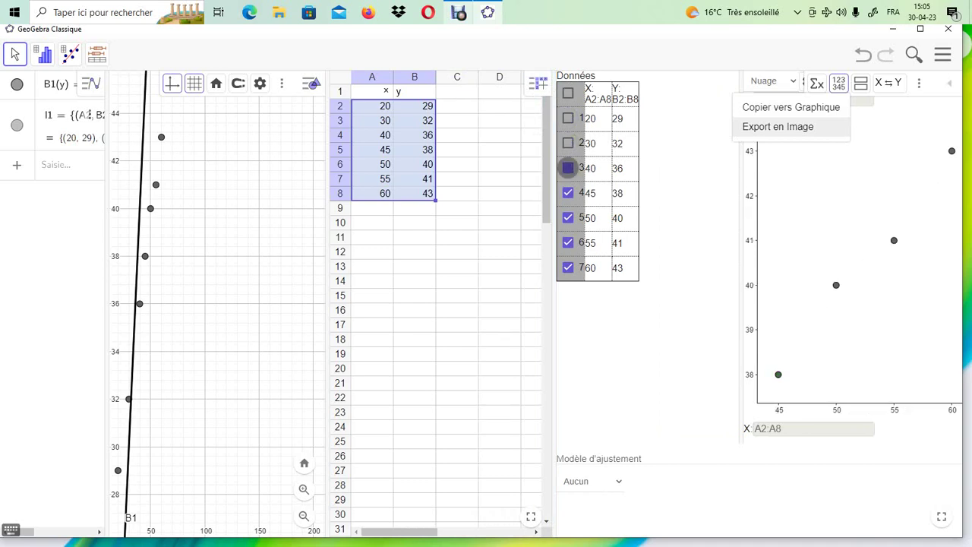
{"action": "left_click", "coordinate": [568, 92]}
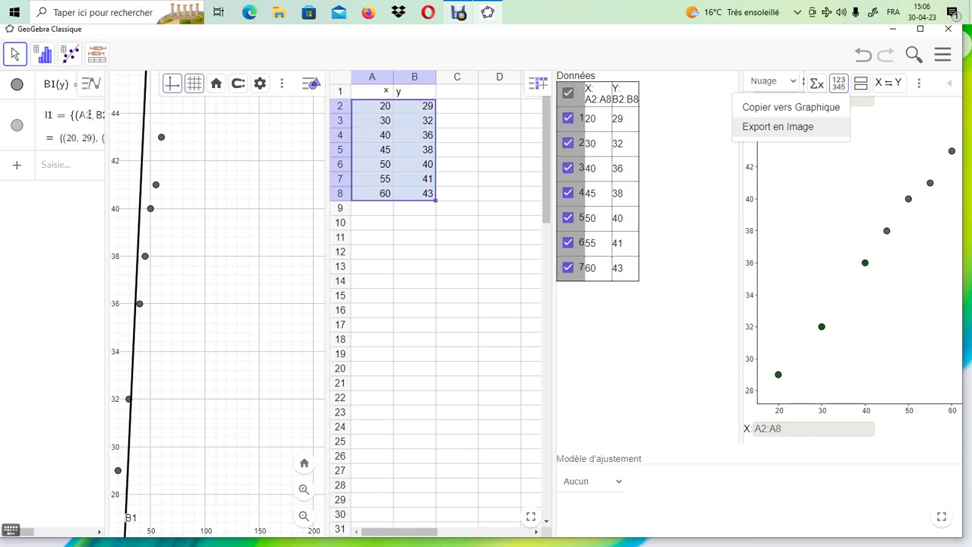
Exclude the data points one after another until a single point remains in the analysis, and re-include all of them
{"action": "left_click", "coordinate": [567, 118]}
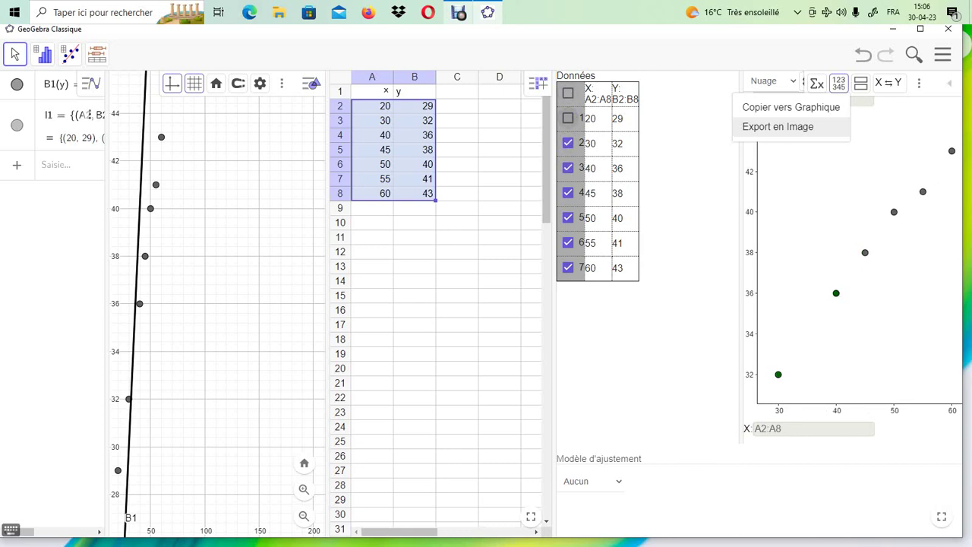
{"action": "left_click", "coordinate": [567, 143]}
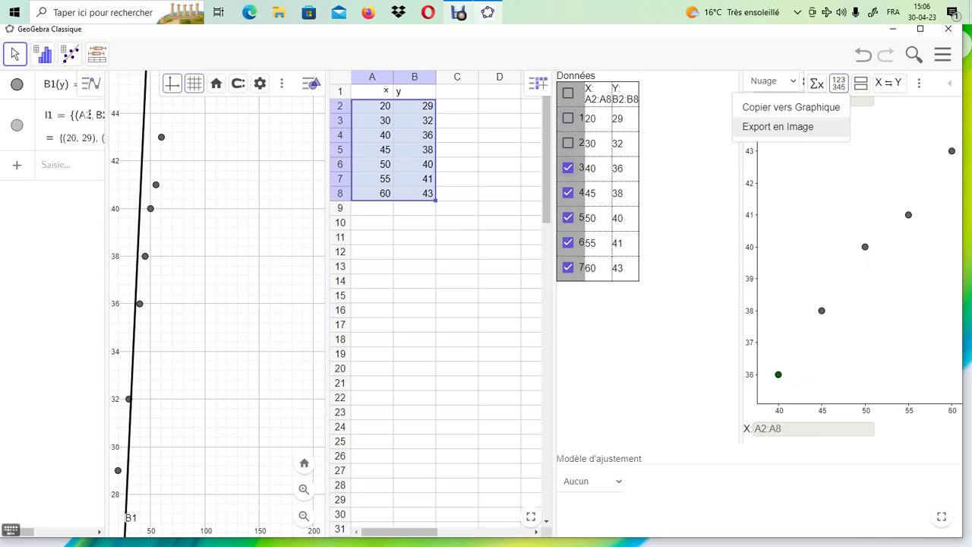
{"action": "left_click", "coordinate": [568, 168]}
{"action": "left_click", "coordinate": [568, 193]}
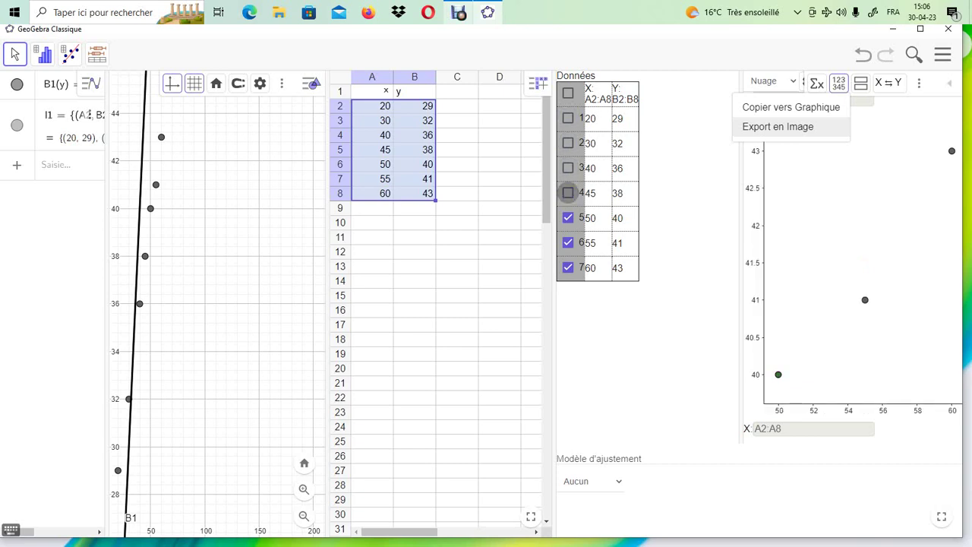
{"action": "left_click", "coordinate": [568, 218]}
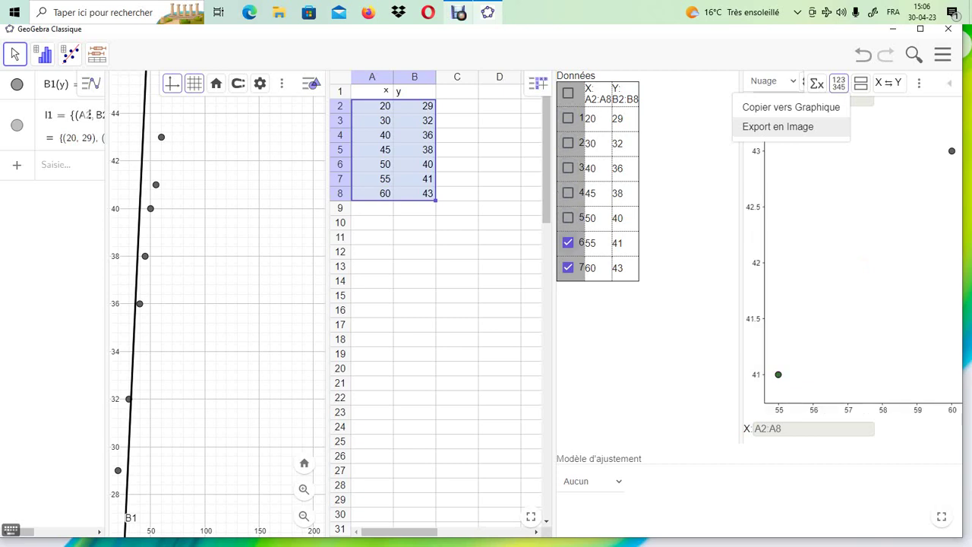
{"action": "left_click", "coordinate": [568, 242]}
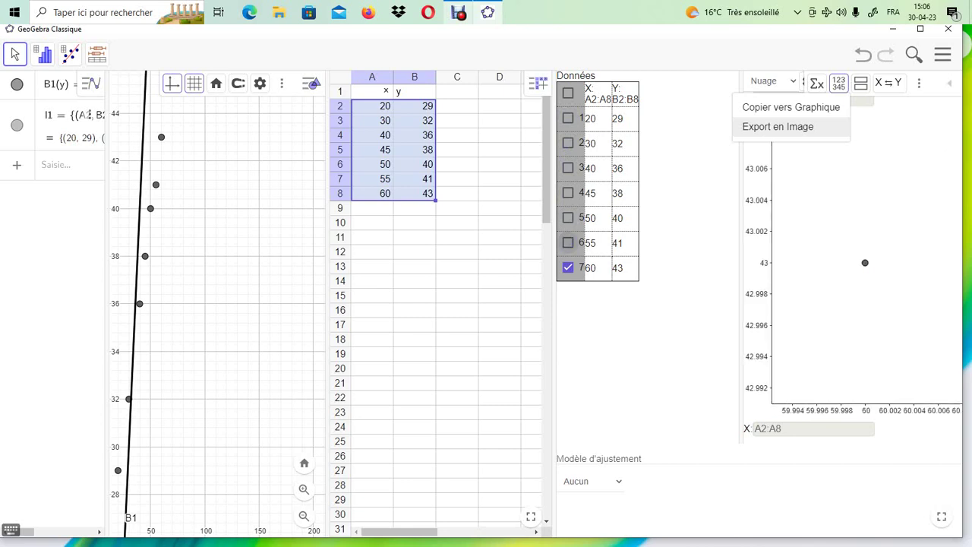
{"action": "left_click", "coordinate": [568, 242]}
{"action": "left_click", "coordinate": [568, 268]}
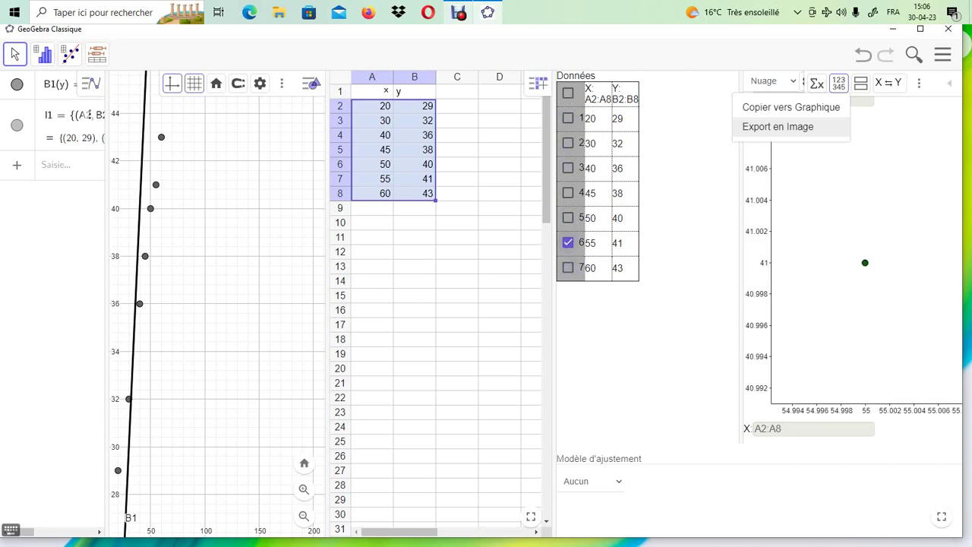
{"action": "left_click", "coordinate": [568, 242]}
{"action": "left_click", "coordinate": [568, 242]}
{"action": "left_click", "coordinate": [567, 93]}
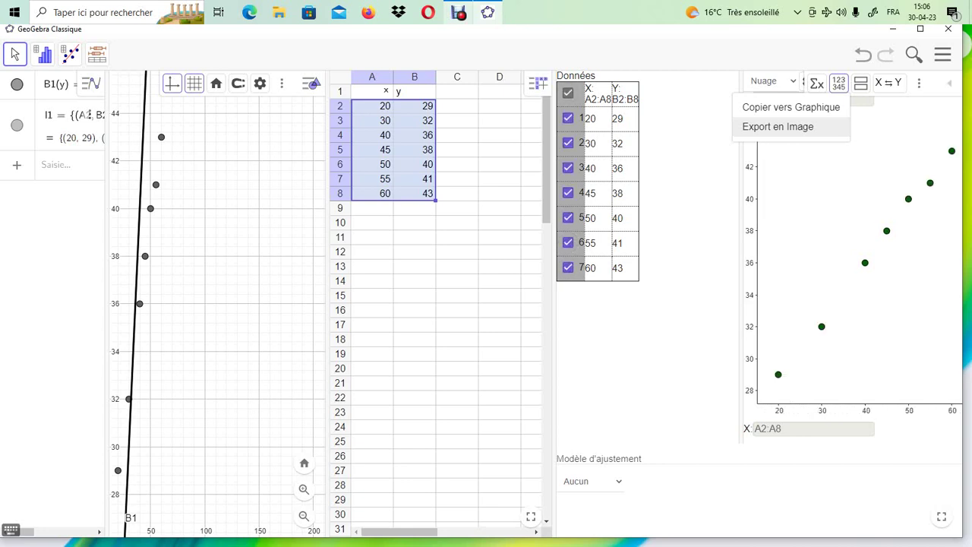
Enlarge the data analysis area and display the statistics table for the two variables beside the scatter plot
{"action": "left_click_drag", "start_coordinate": [554, 243], "coordinate": [466, 242]}
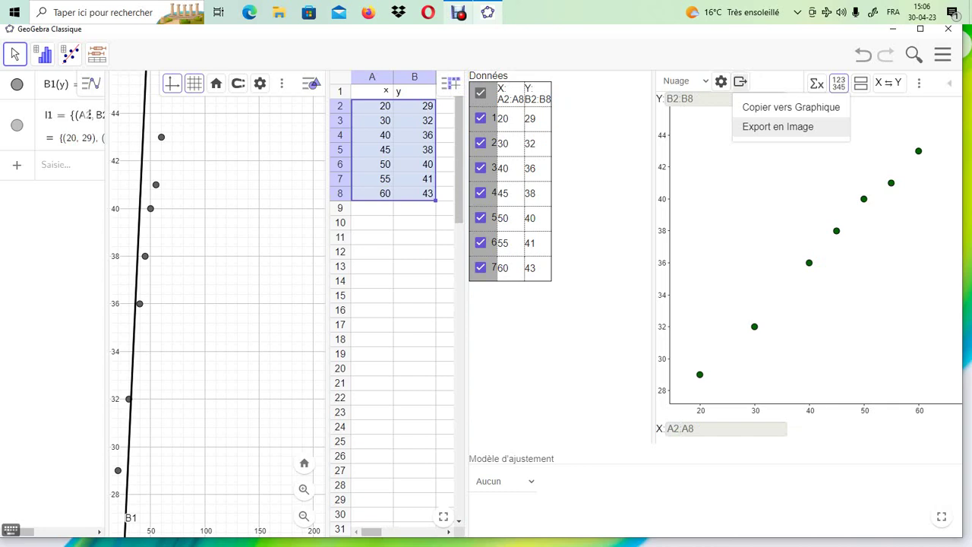
{"action": "left_click", "coordinate": [816, 83]}
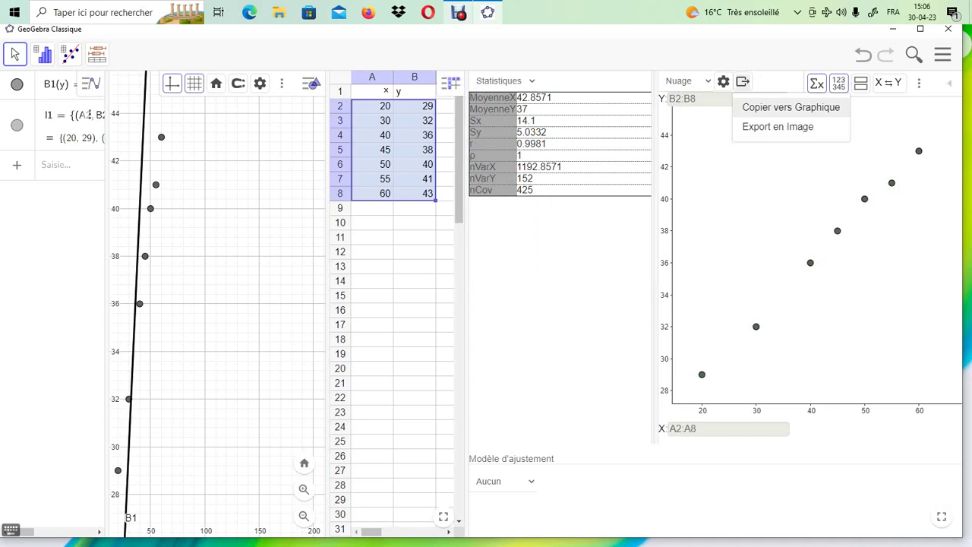
Calculate the mean of the x values in A2:A8 in cell A9
{"action": "left_click", "coordinate": [372, 193]}
{"action": "left_click", "coordinate": [372, 208]}
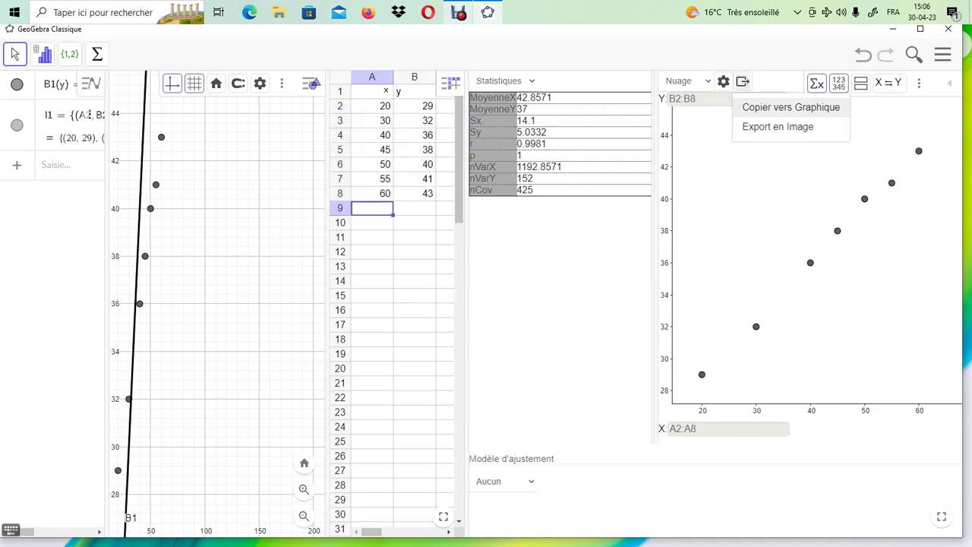
{"action": "left_click", "coordinate": [96, 54]}
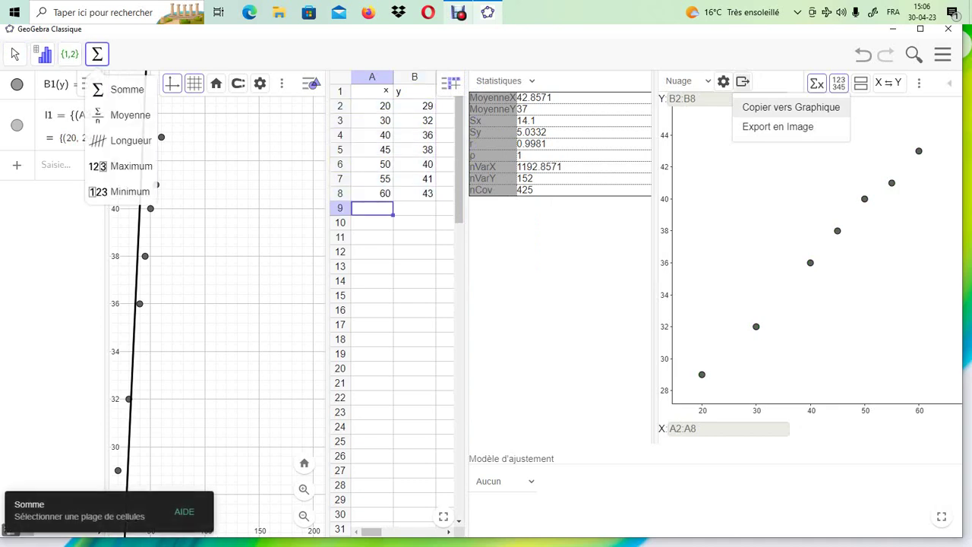
{"action": "left_click", "coordinate": [122, 114]}
{"action": "left_click_drag", "start_coordinate": [372, 105], "coordinate": [372, 193]}
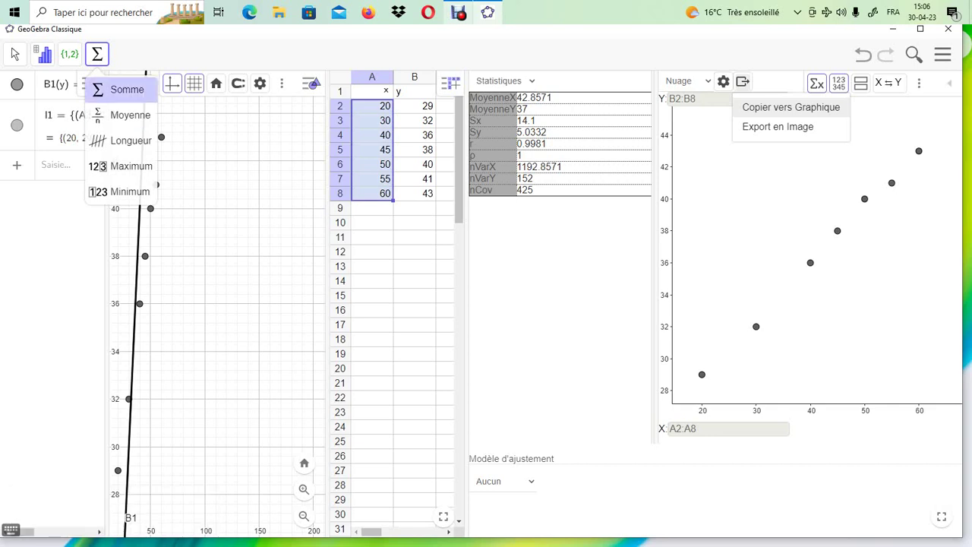
{"action": "left_click", "coordinate": [121, 115]}
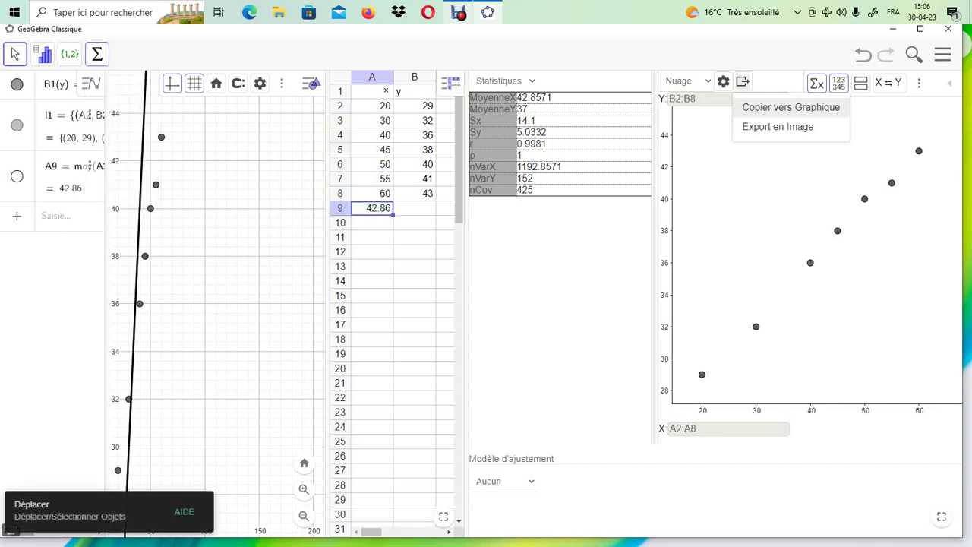
Calculate the mean of the y values in B2:B8 in cell B9
{"action": "left_click_drag", "start_coordinate": [414, 105], "coordinate": [413, 193]}
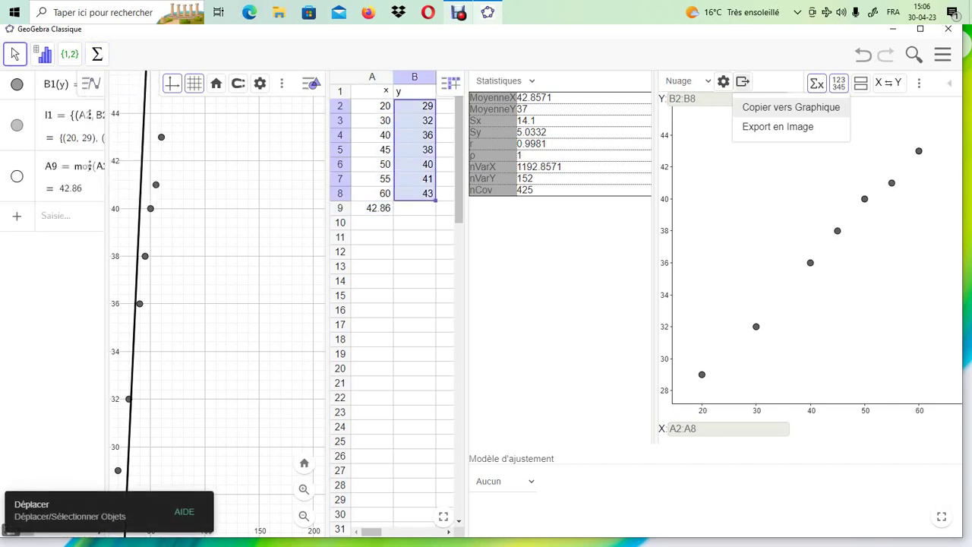
{"action": "left_click", "coordinate": [96, 54]}
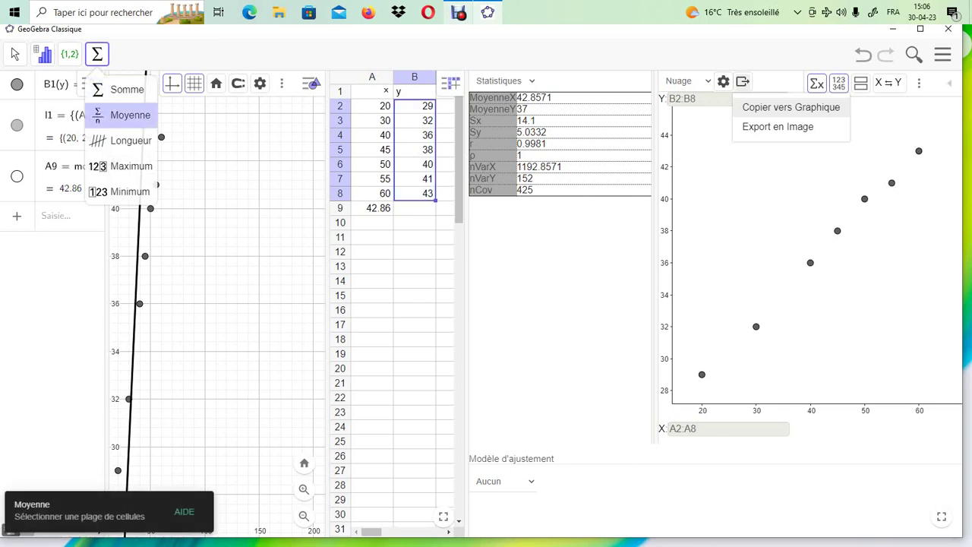
{"action": "left_click", "coordinate": [121, 115]}
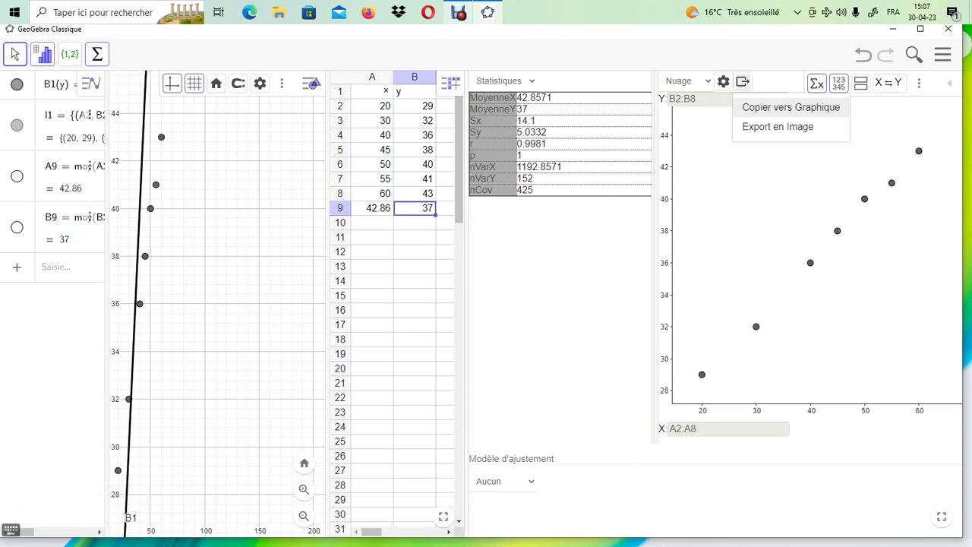
{"action": "left_click", "coordinate": [44, 54]}
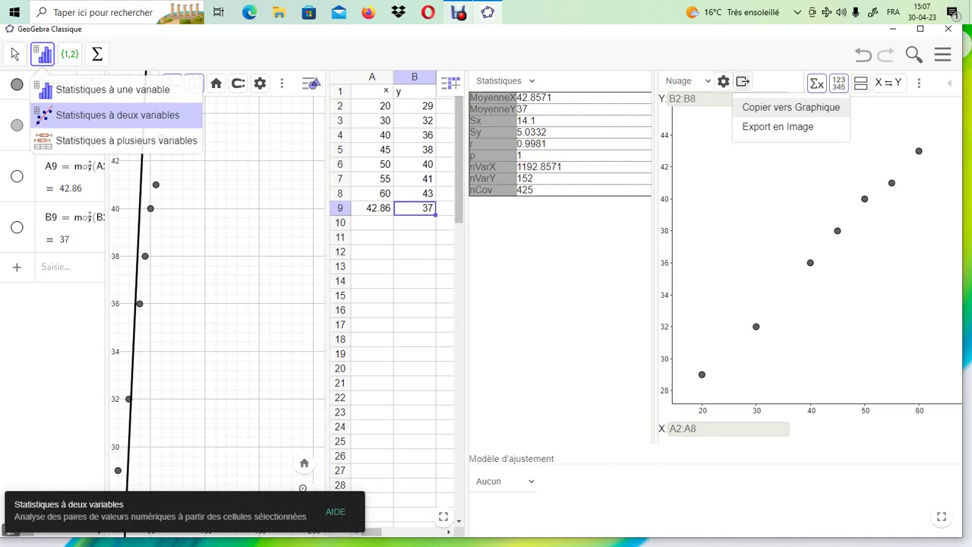
{"action": "left_click", "coordinate": [117, 116]}
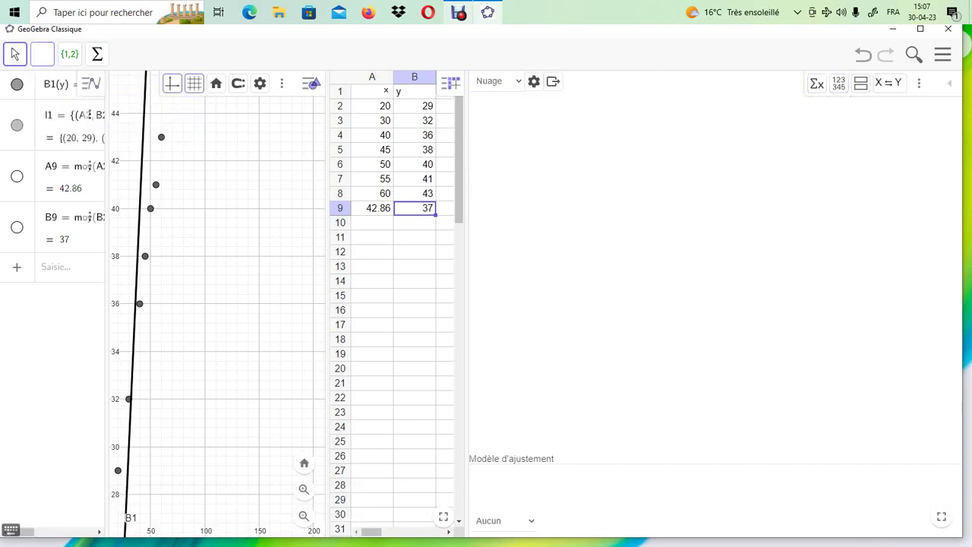
{"action": "left_click", "coordinate": [42, 54]}
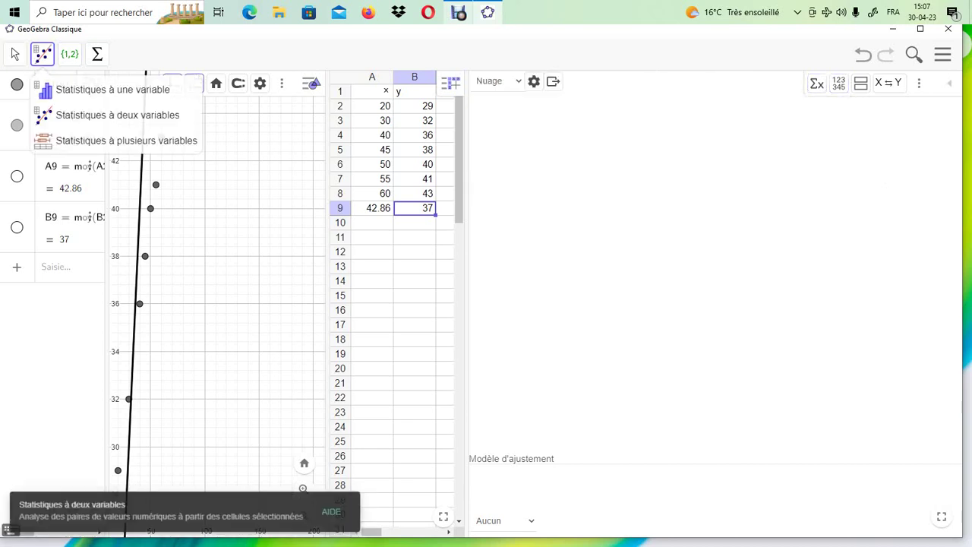
{"action": "left_click", "coordinate": [118, 116]}
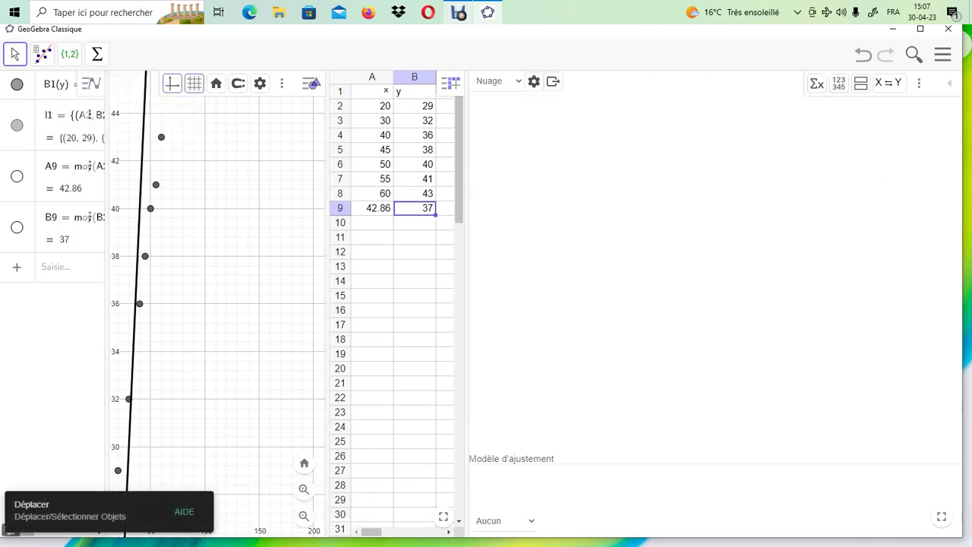
{"action": "left_click", "coordinate": [43, 53]}
{"action": "left_click", "coordinate": [118, 116]}
Run the two-variable statistics on A2:B8 and display the data table beside the scatter plot
{"action": "left_click_drag", "start_coordinate": [379, 105], "coordinate": [422, 193]}
{"action": "left_click", "coordinate": [42, 53]}
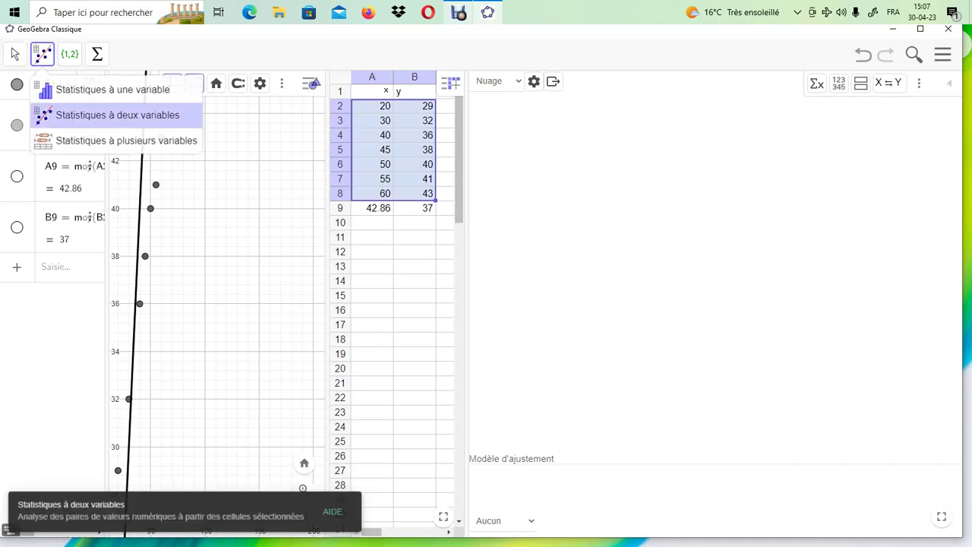
{"action": "left_click", "coordinate": [114, 115]}
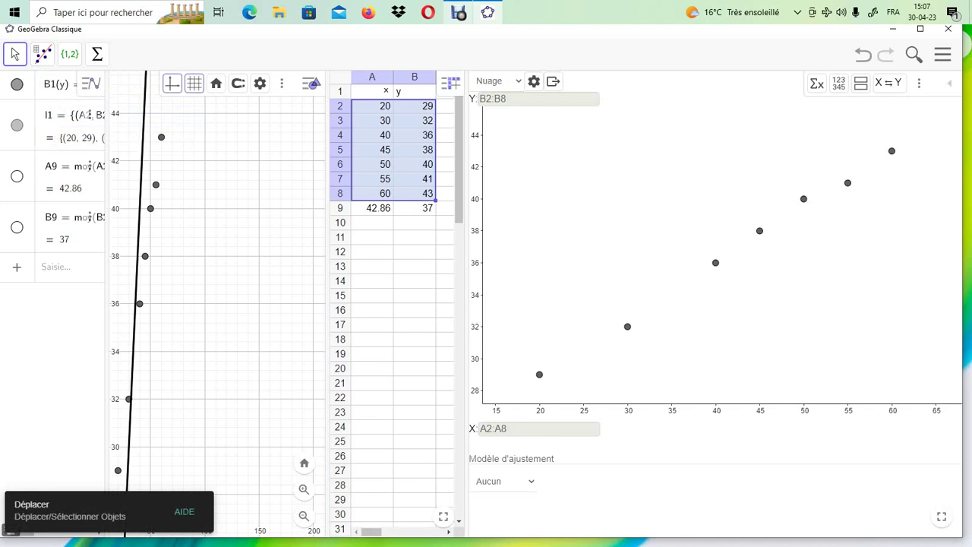
{"action": "left_click", "coordinate": [918, 83]}
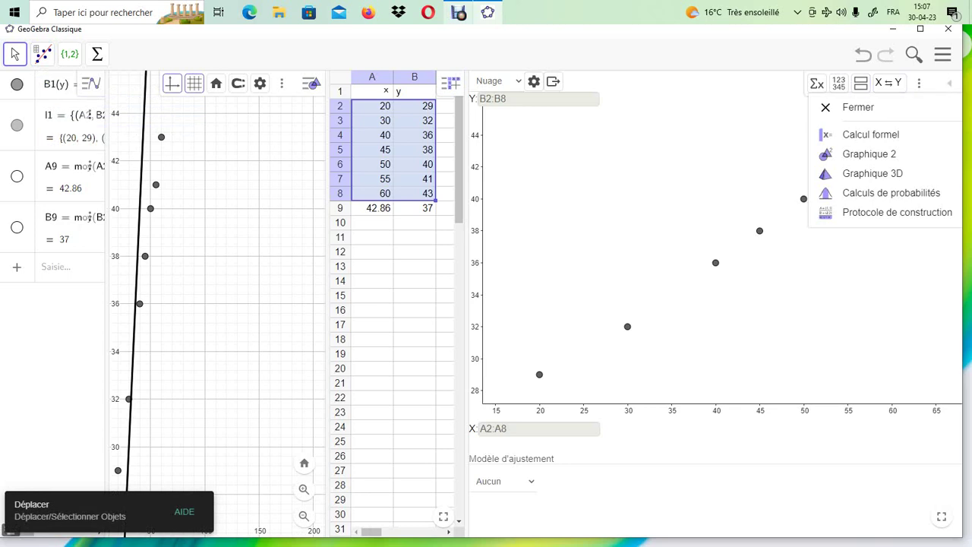
{"action": "left_click", "coordinate": [838, 82]}
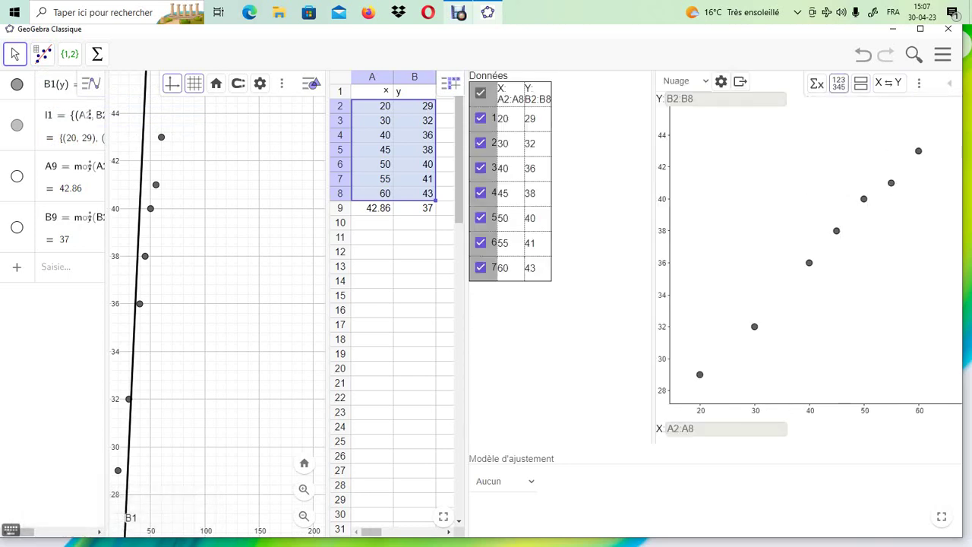
{"action": "left_click", "coordinate": [740, 81]}
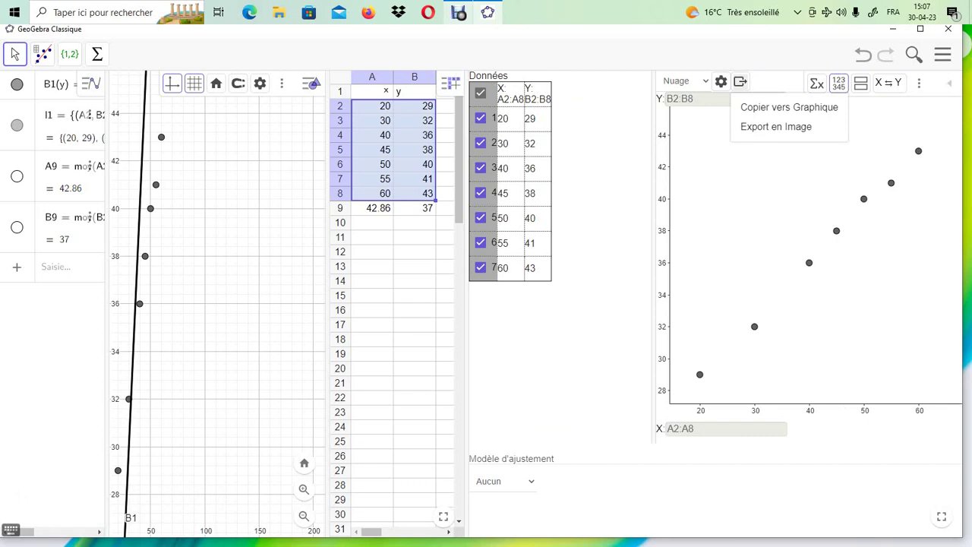
Fit a linear (Linéaire) regression model to the scatter plot and evaluate it at x = 27
{"action": "left_click", "coordinate": [505, 481]}
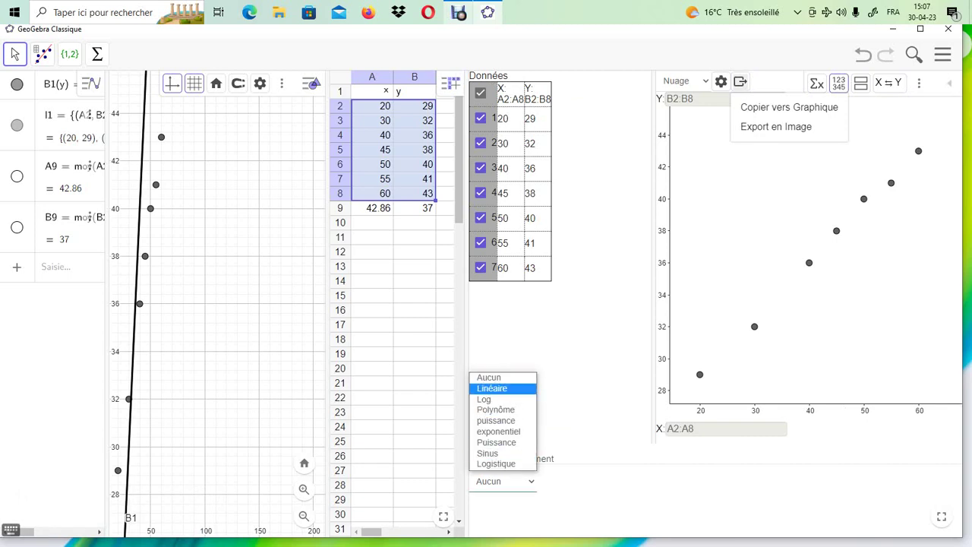
{"action": "left_click", "coordinate": [492, 388]}
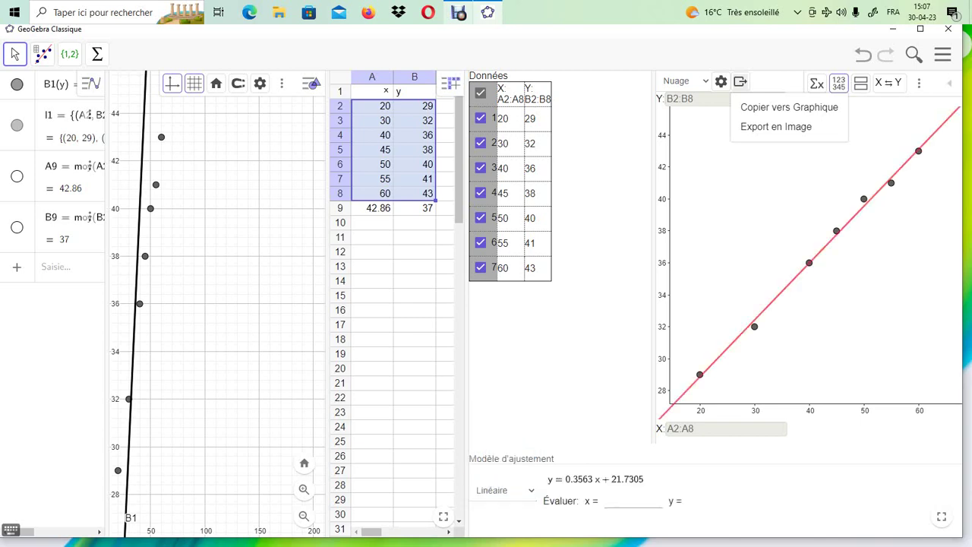
{"action": "left_click", "coordinate": [630, 501]}
{"action": "type", "text": "27"}
{"action": "key", "text": "Return"}
Widen the algebra view, add the point (27, 31.35) as a new object and hide it in the graph
{"action": "left_click_drag", "start_coordinate": [105, 303], "coordinate": [320, 303]}
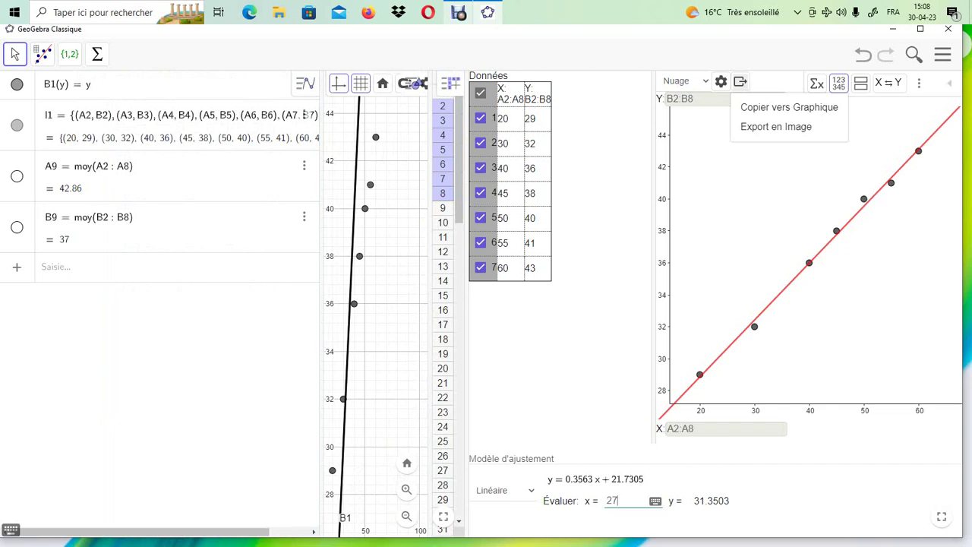
{"action": "left_click", "coordinate": [200, 268]}
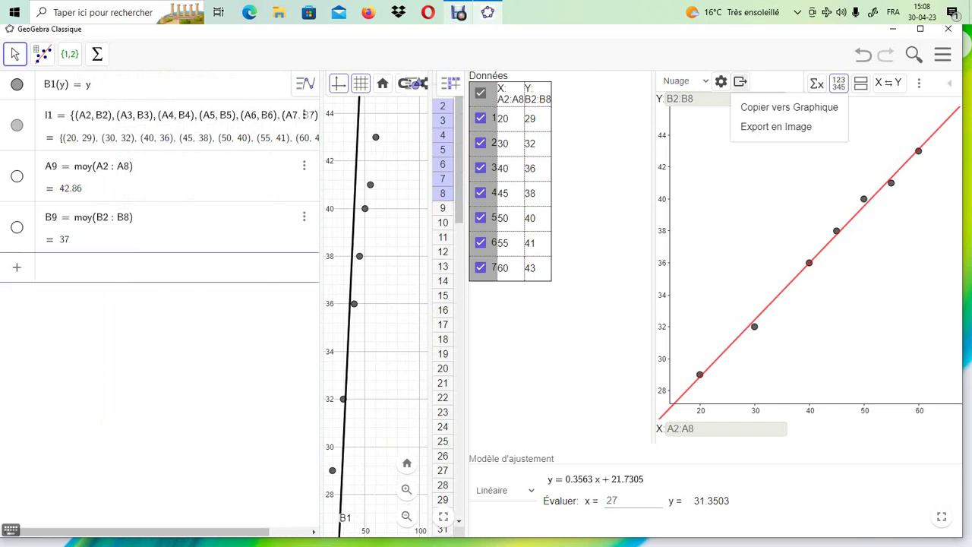
{"action": "type", "text": "(27"}
{"action": "type", "text": ", "}
{"action": "type", "text": "31.35"}
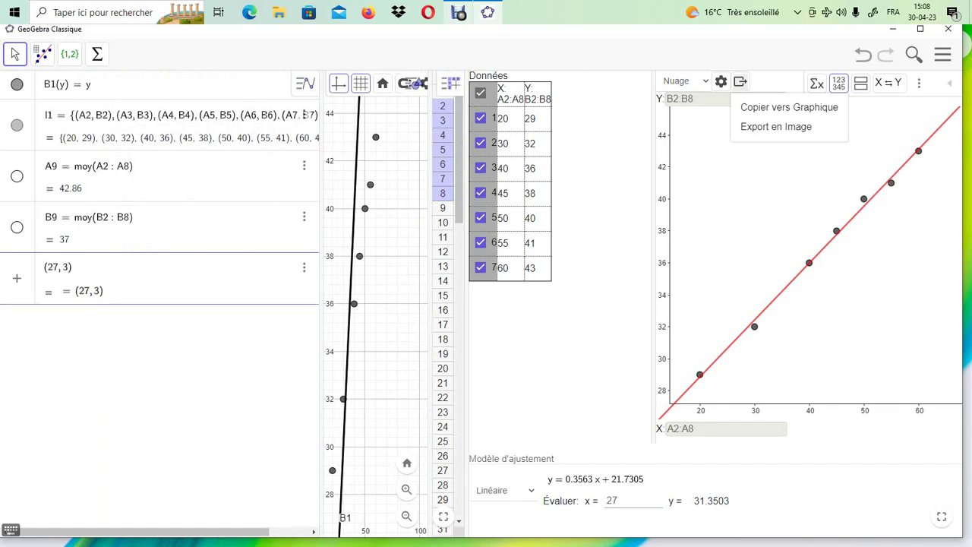
{"action": "key", "text": "Return"}
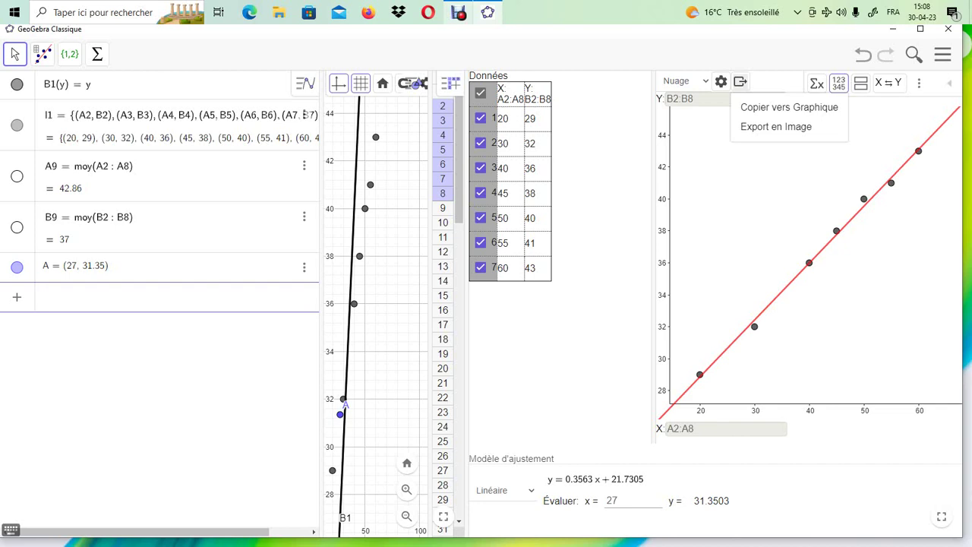
{"action": "left_click", "coordinate": [16, 267]}
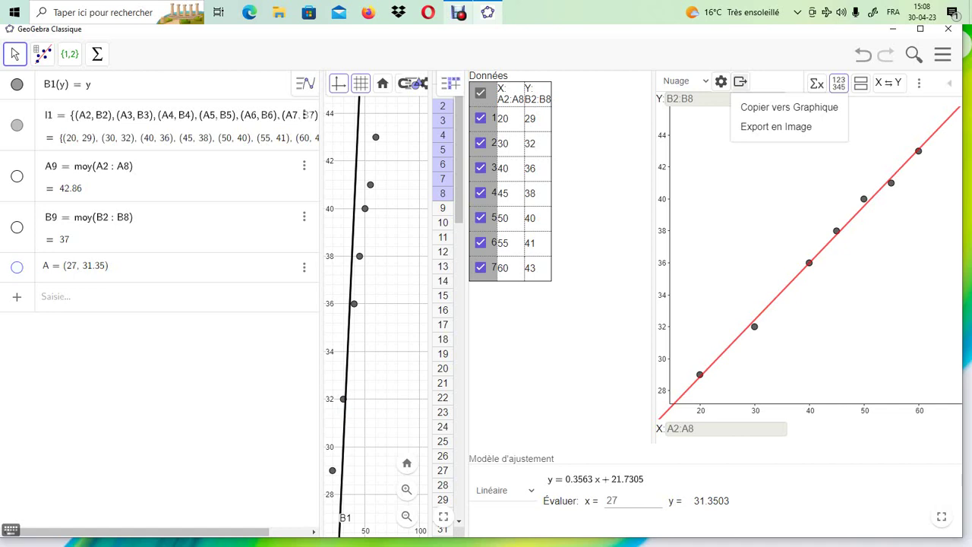
Enter the mean point as (42.86; 37) and widen the graphics view over the spreadsheet area
{"action": "left_click", "coordinate": [44, 296]}
{"action": "type", "text": "("}
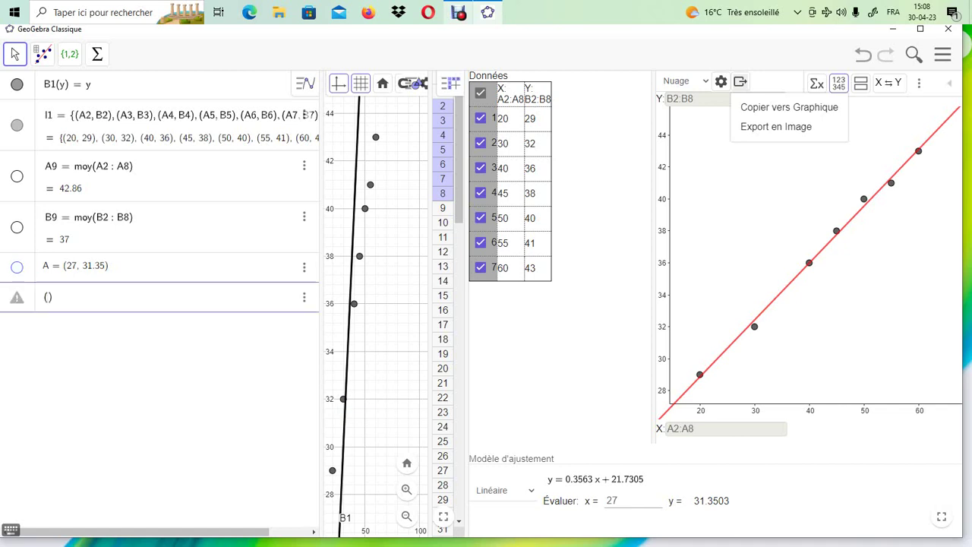
{"action": "type", "text": "42.8"}
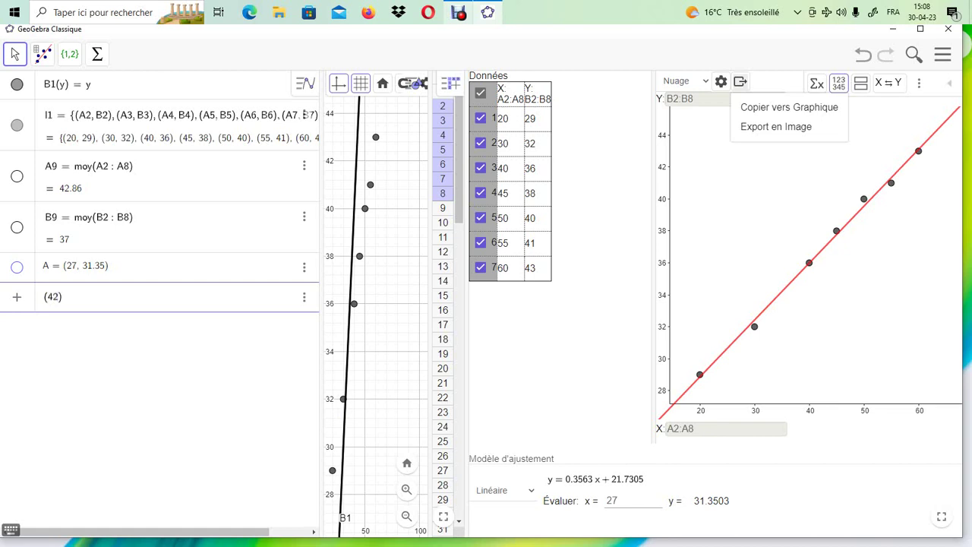
{"action": "type", "text": "6; "}
{"action": "type", "text": "37"}
{"action": "key", "text": "Return"}
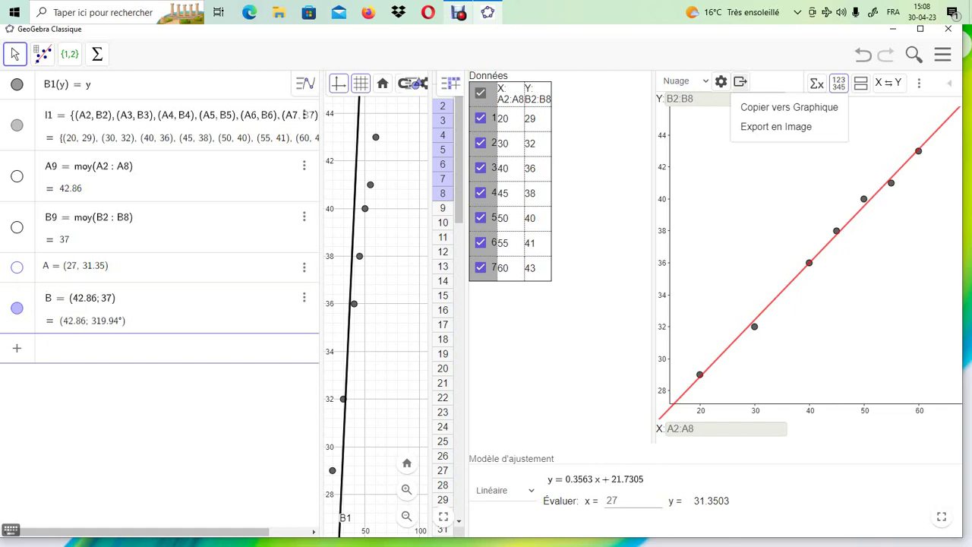
{"action": "left_click", "coordinate": [430, 85]}
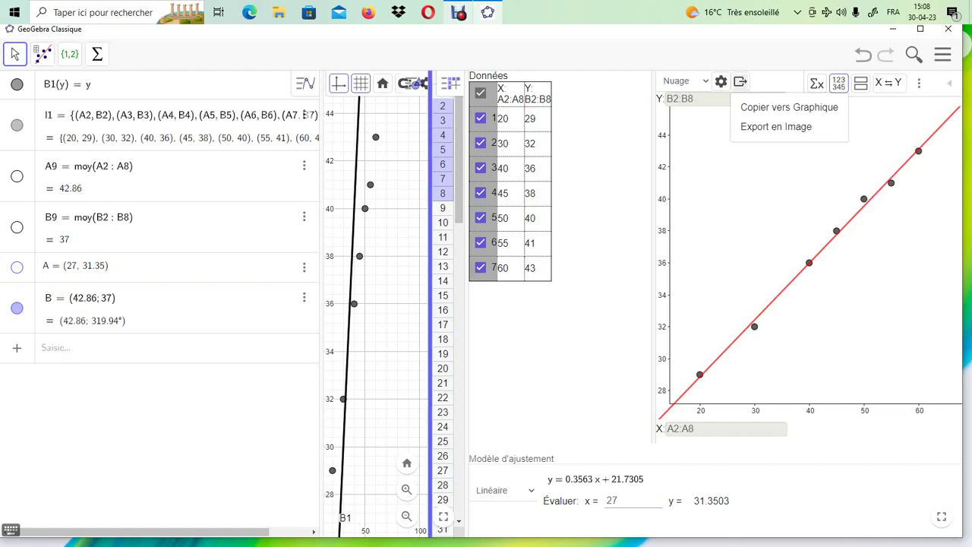
{"action": "left_click_drag", "start_coordinate": [415, 83], "coordinate": [447, 83]}
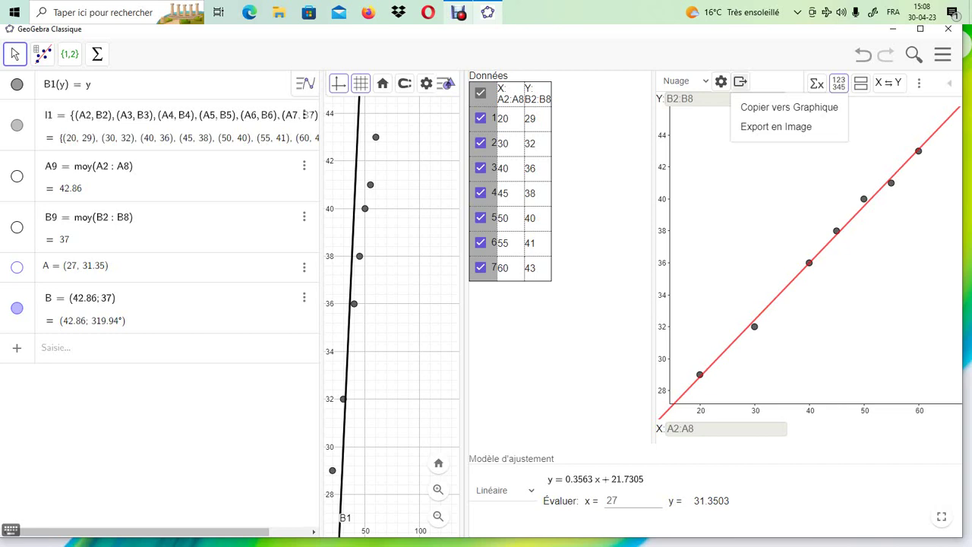
Correct point B to the Cartesian coordinates (42.86, 37) by using a comma as the separator
{"action": "left_click", "coordinate": [83, 297]}
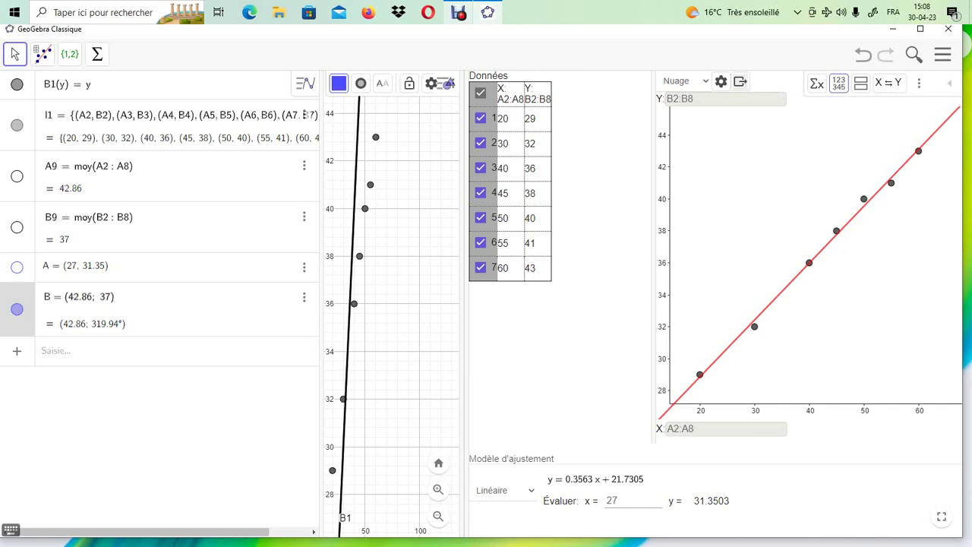
{"action": "left_click", "coordinate": [104, 297]}
{"action": "key", "text": "BackSpace"}
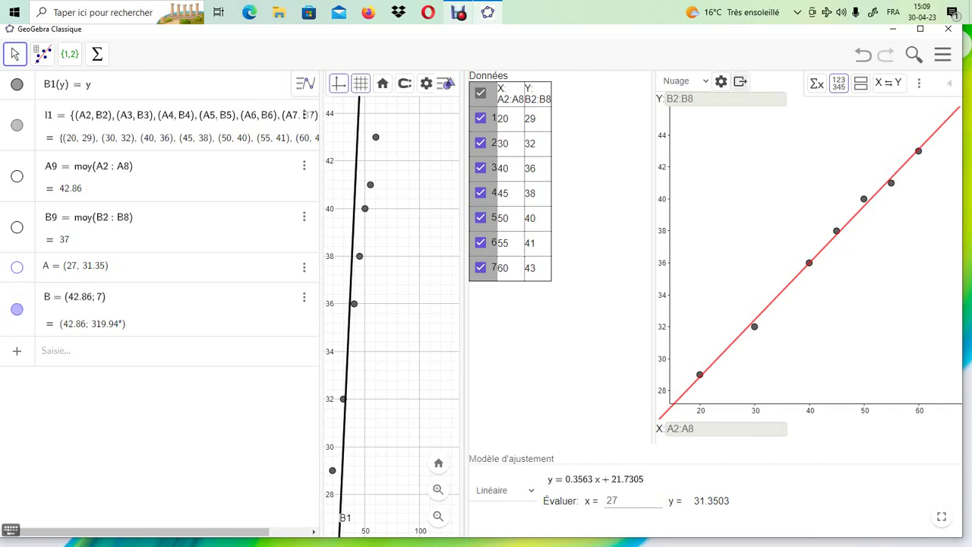
{"action": "type", "text": "3"}
{"action": "key", "text": "Return"}
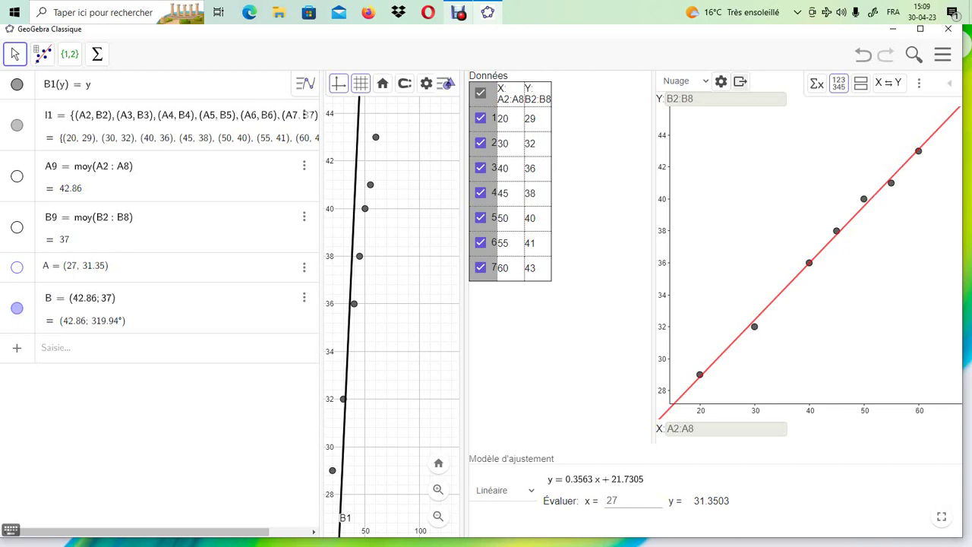
{"action": "left_click", "coordinate": [93, 296]}
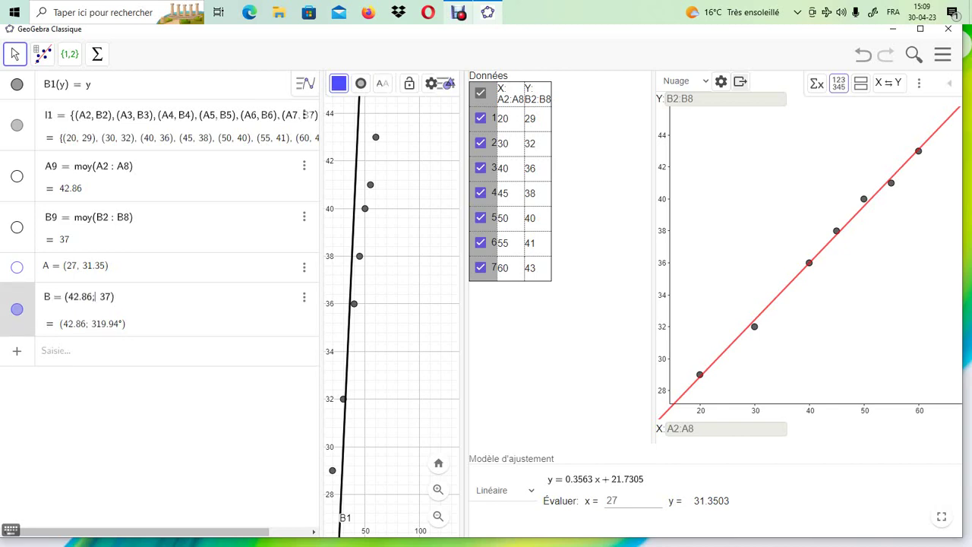
{"action": "key", "text": "BackSpace"}
{"action": "type", "text": ","}
{"action": "key", "text": "Return"}
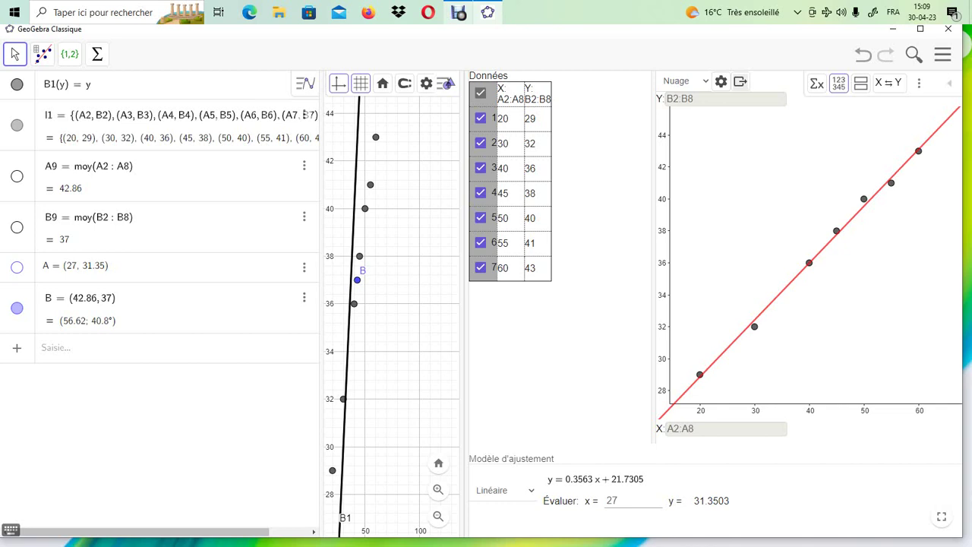
Show the spreadsheet again with more width and rerun the two-variable statistics on A2:B8
{"action": "key", "text": "ctrl+shift+s"}
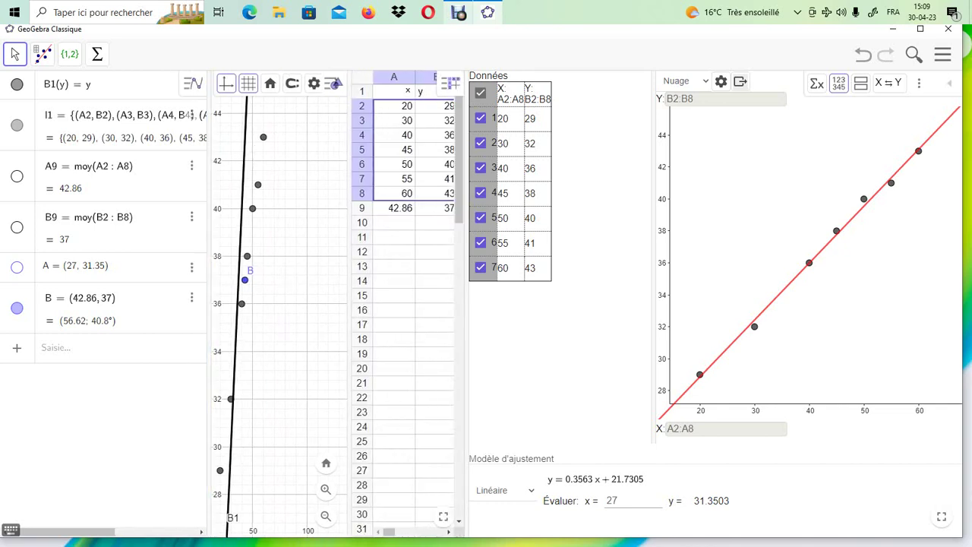
{"action": "left_click_drag", "start_coordinate": [464, 304], "coordinate": [612, 304]}
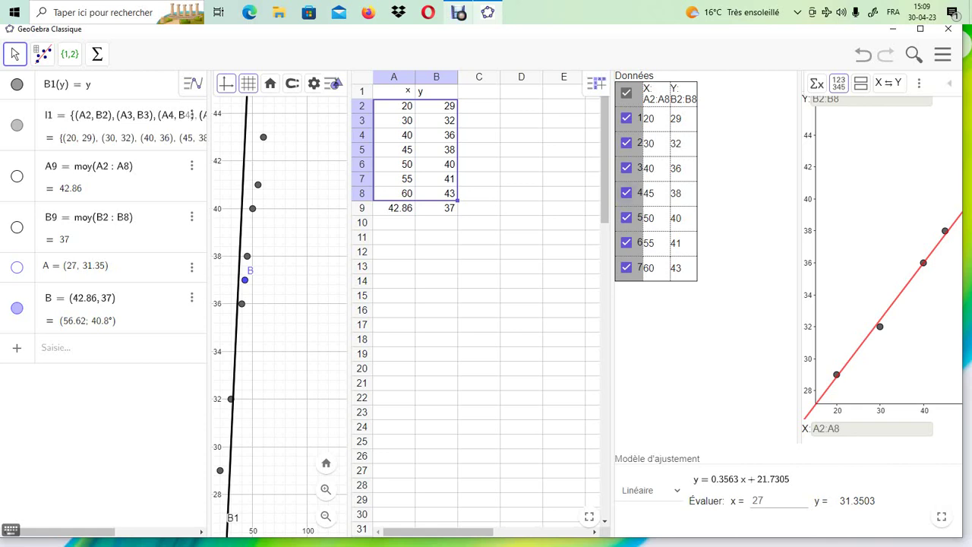
{"action": "left_click", "coordinate": [521, 178]}
{"action": "left_click_drag", "start_coordinate": [393, 106], "coordinate": [436, 193]}
{"action": "left_click", "coordinate": [42, 53]}
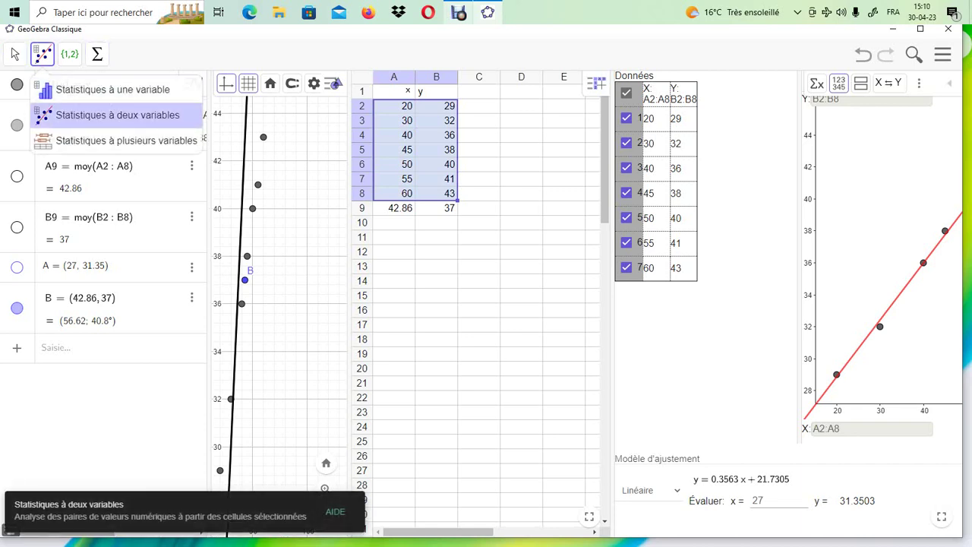
{"action": "left_click", "coordinate": [118, 115]}
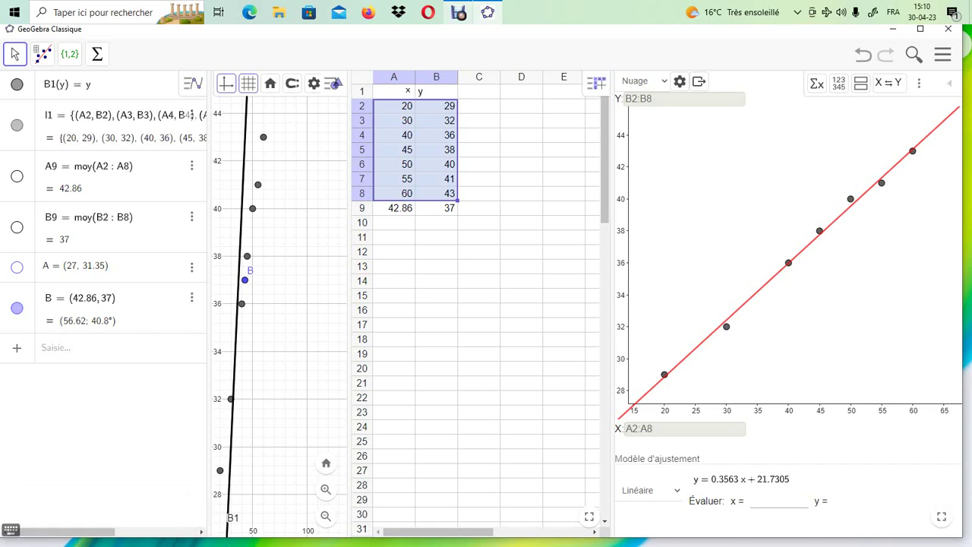
Hide the spreadsheet so the graphics view takes its space, and bring the y-axis into the graph's visible area
{"action": "key", "text": "ctrl+shift+s"}
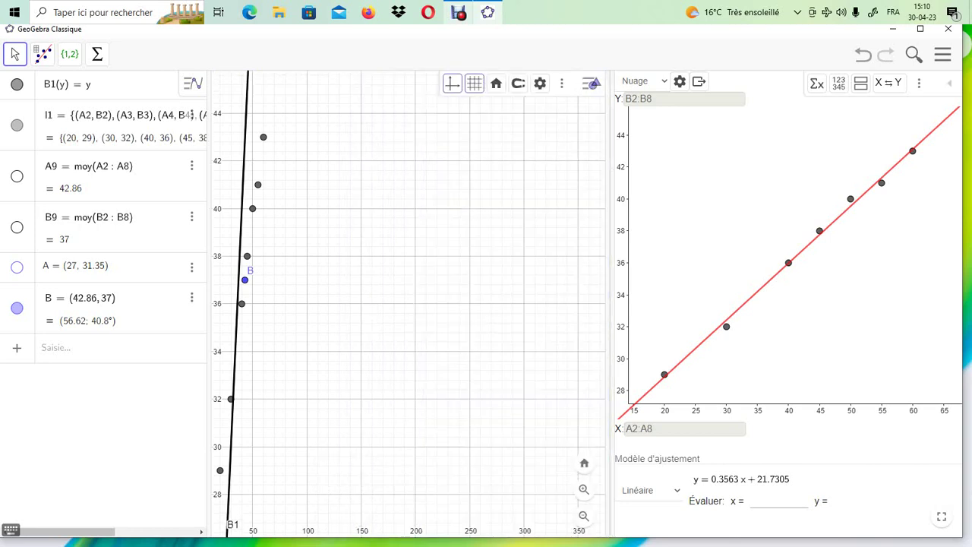
{"action": "left_click_drag", "start_coordinate": [379, 342], "coordinate": [476, 256]}
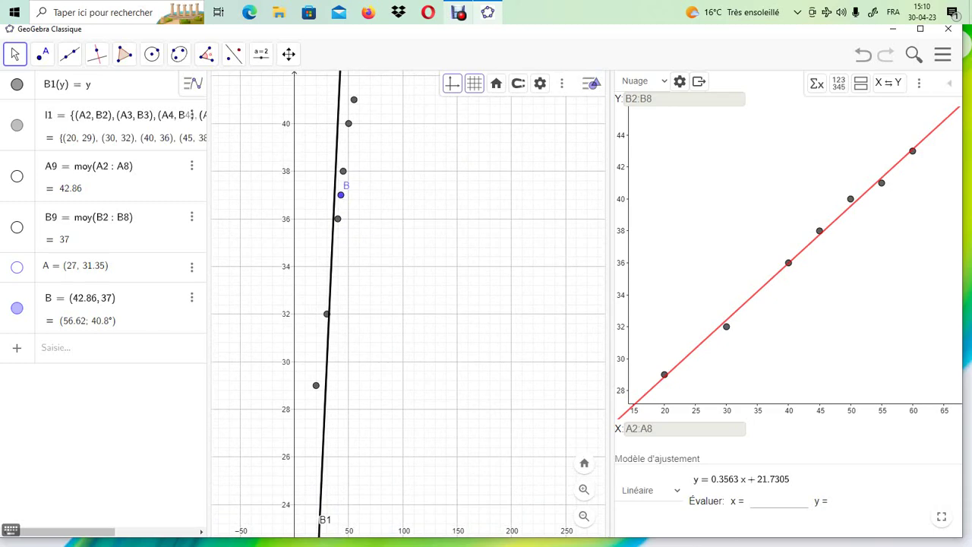
Bring the spreadsheet back between the graphics view and the data analysis, leaving the full scatter plot in view
{"action": "key", "text": "Up"}
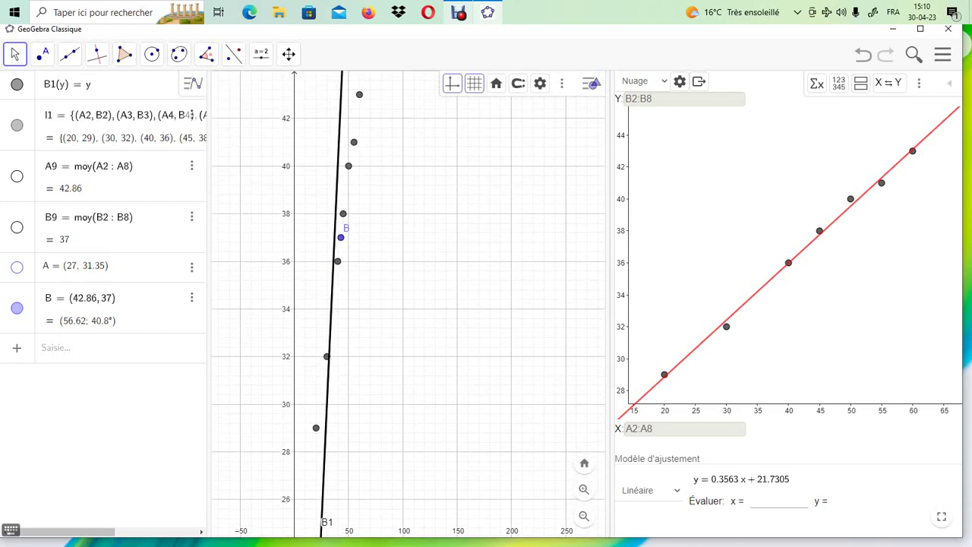
{"action": "key", "text": "Right"}
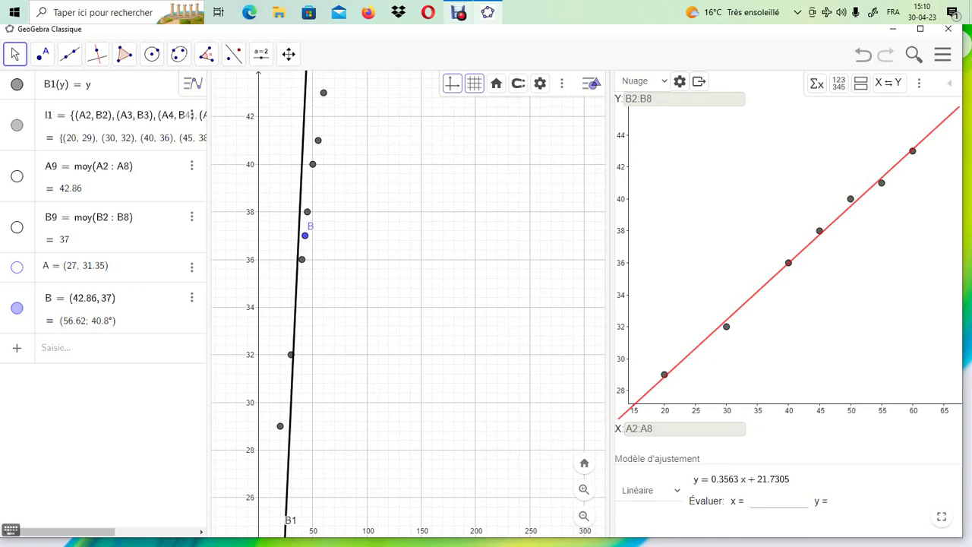
{"action": "left_click_drag", "start_coordinate": [612, 304], "coordinate": [823, 303]}
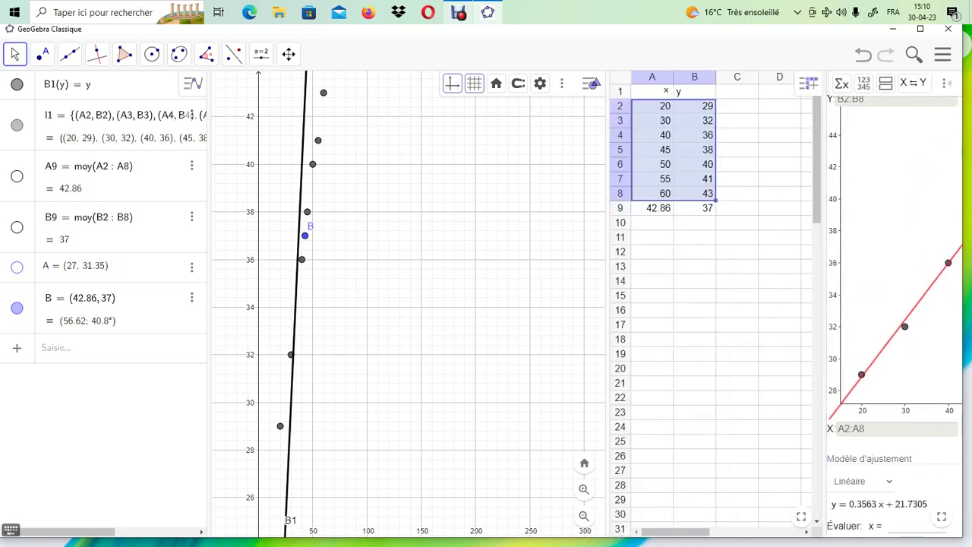
{"action": "left_click_drag", "start_coordinate": [608, 303], "coordinate": [411, 303]}
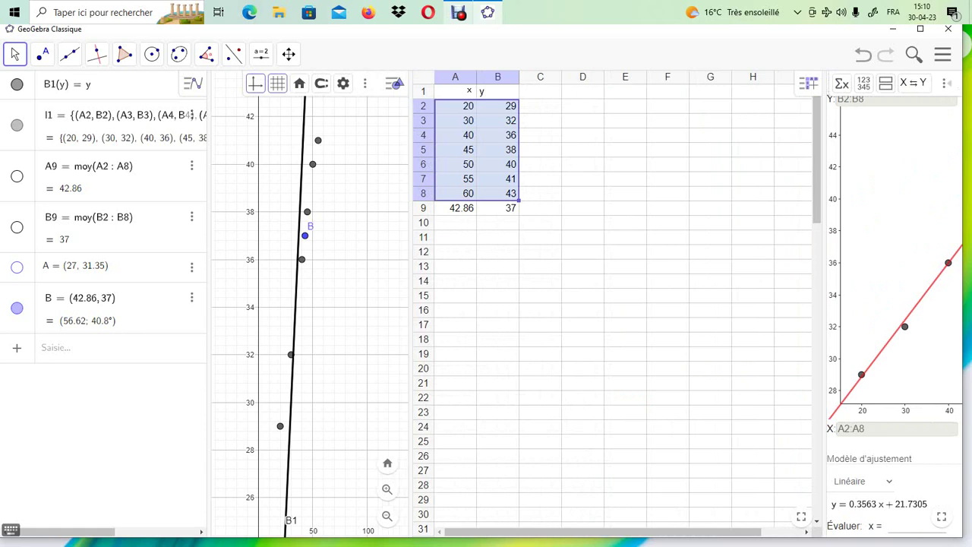
{"action": "left_click_drag", "start_coordinate": [820, 304], "coordinate": [580, 304]}
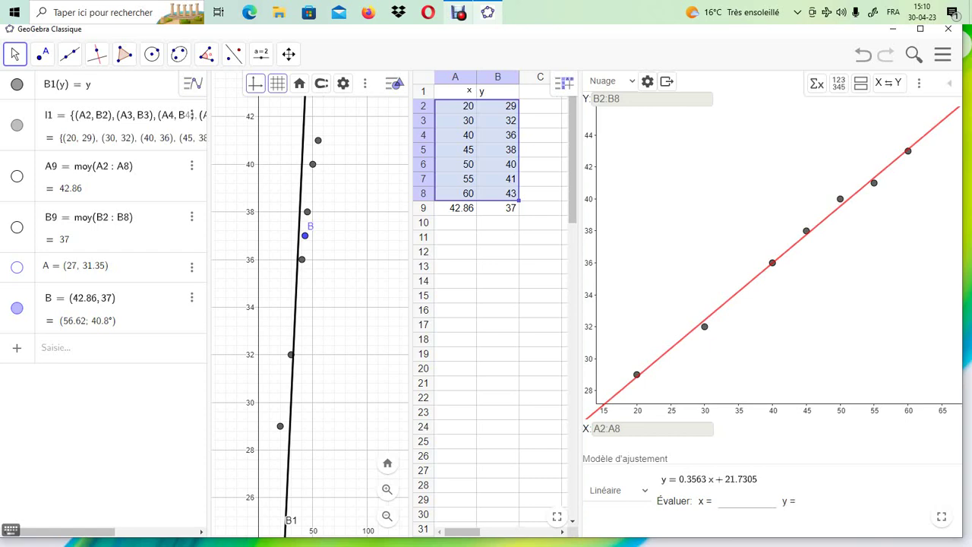
Show the statistics table beside the scatter plot and shrink the graphics and spreadsheet views to make room for both
{"action": "left_click", "coordinate": [666, 81]}
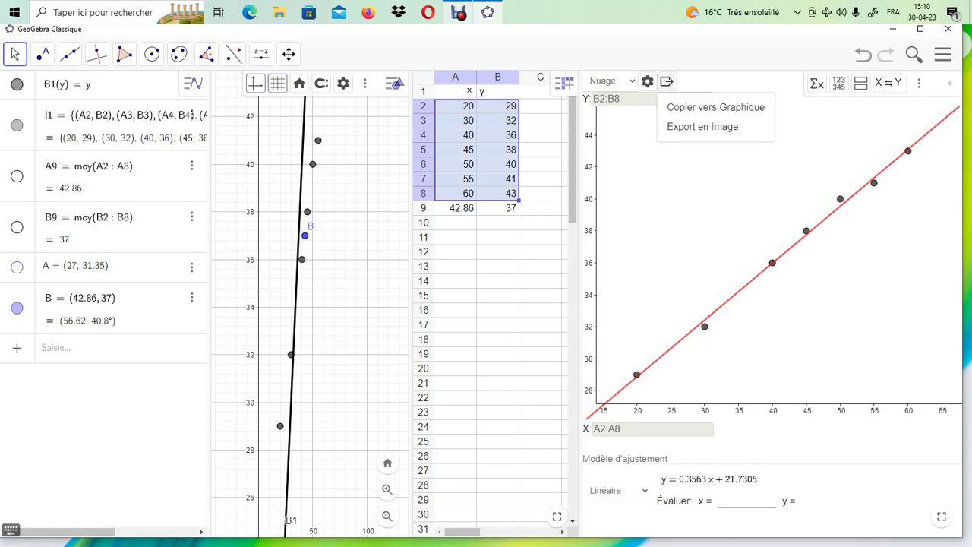
{"action": "left_click", "coordinate": [816, 83]}
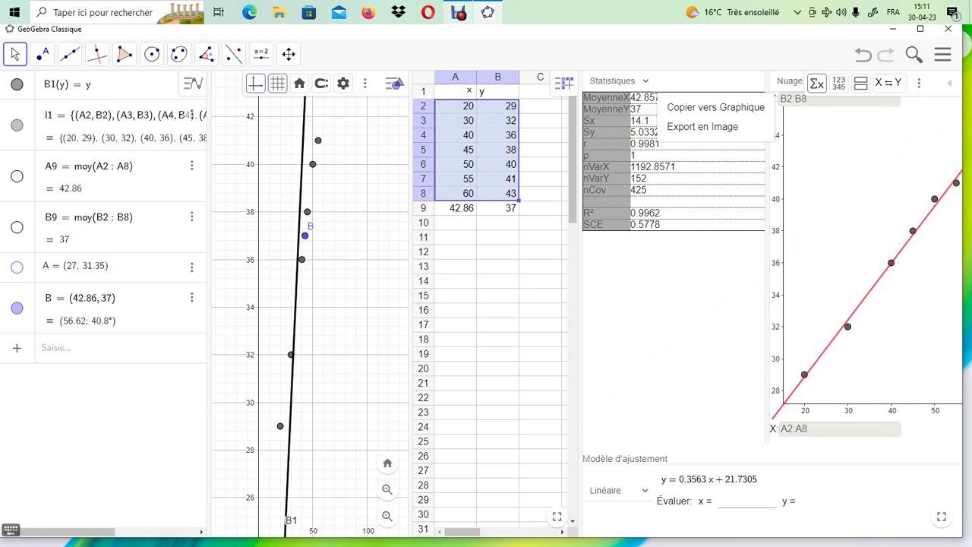
{"action": "left_click_drag", "start_coordinate": [411, 303], "coordinate": [356, 304]}
{"action": "left_click_drag", "start_coordinate": [579, 303], "coordinate": [505, 304]}
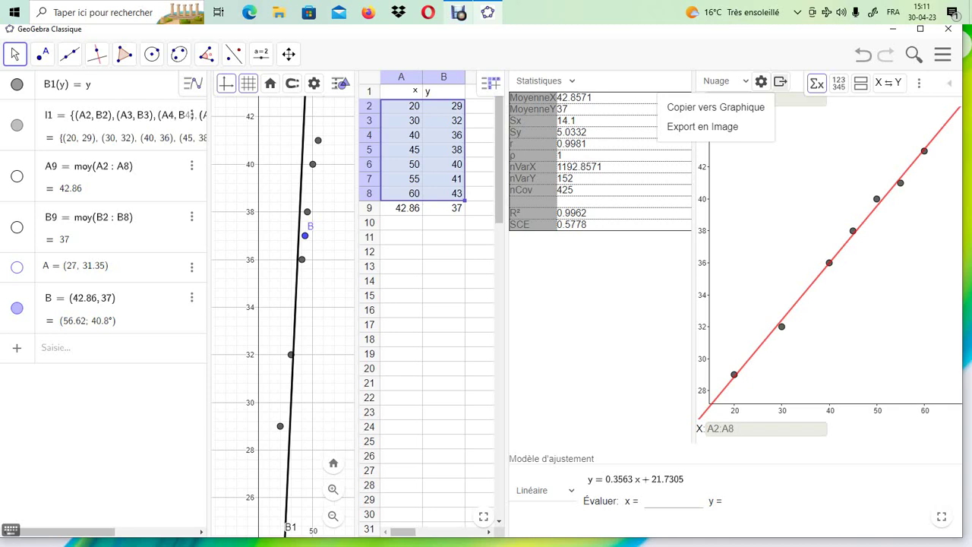
Estimate y with the linear regression model for x = 27
{"action": "left_click", "coordinate": [668, 500]}
{"action": "type", "text": "2.5"}
{"action": "key", "text": "Return"}
{"action": "left_click", "coordinate": [648, 500]}
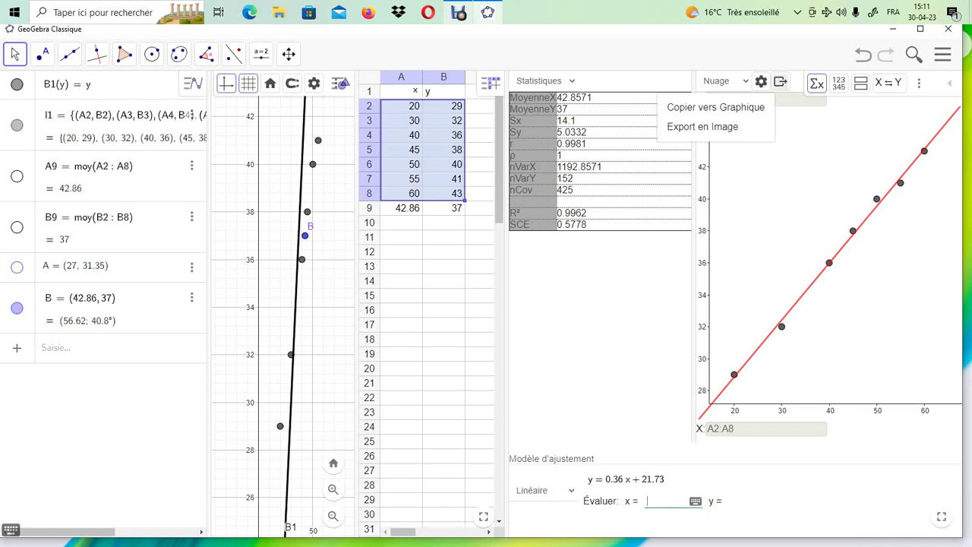
{"action": "type", "text": "27"}
{"action": "key", "text": "Return"}
Delete point B and enter the mean point again as (42.86, 37)
{"action": "right_click", "coordinate": [184, 290]}
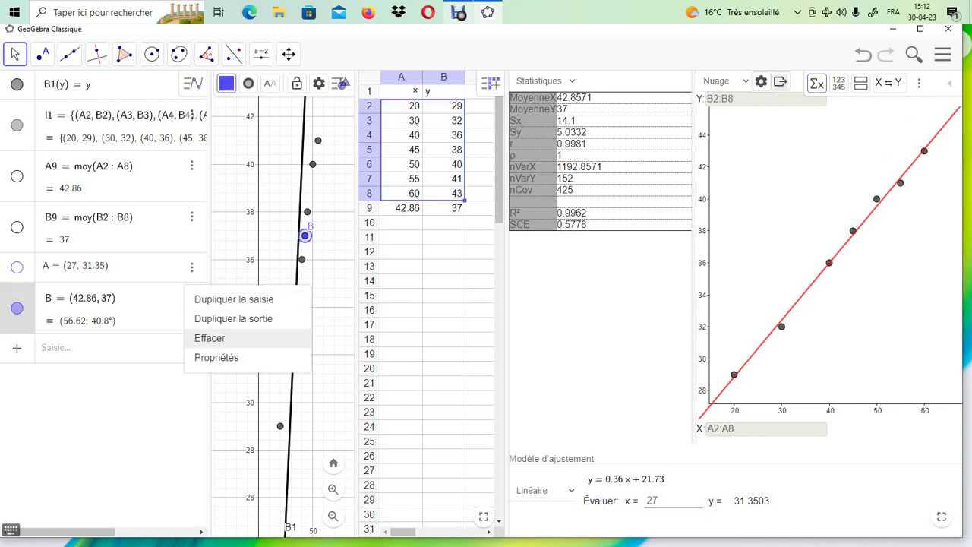
{"action": "left_click", "coordinate": [209, 338]}
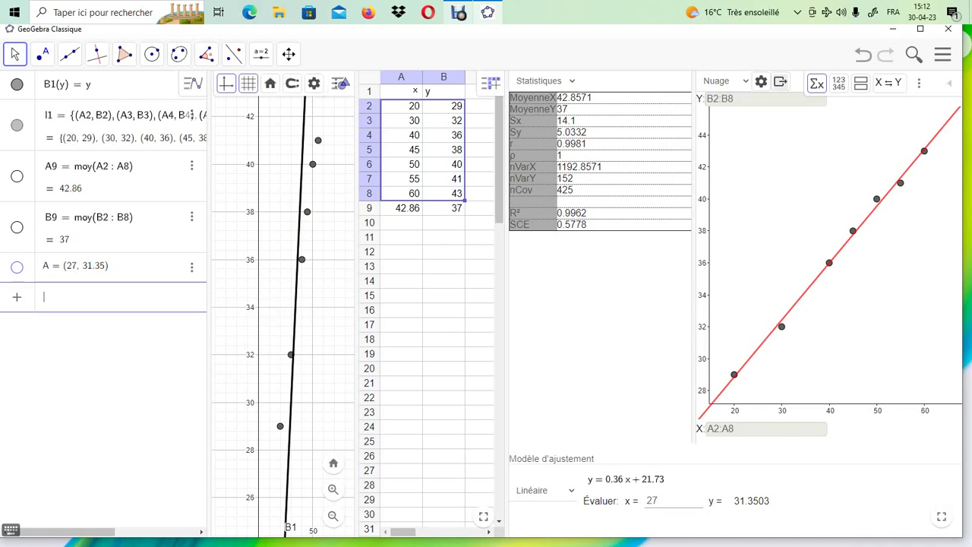
{"action": "type", "text": "(42.86, "}
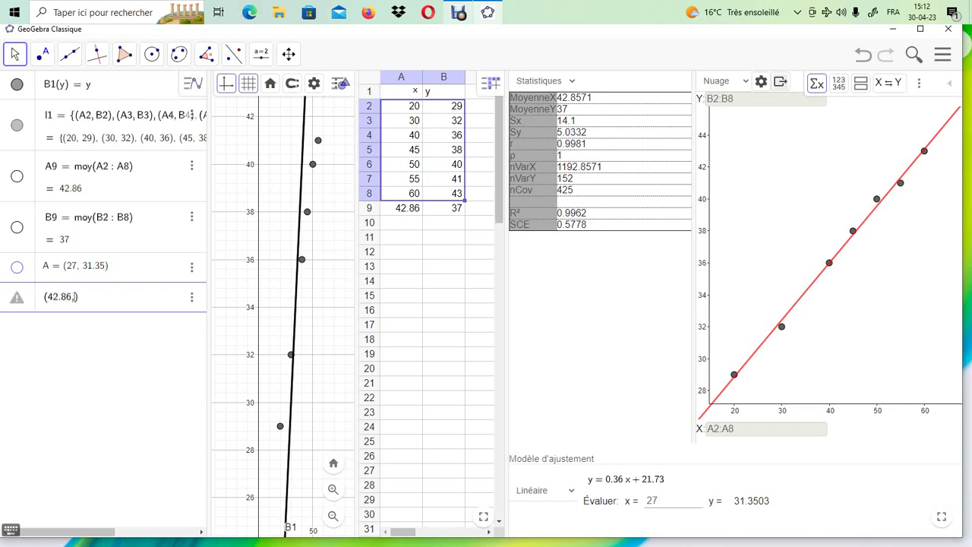
{"action": "type", "text": "37"}
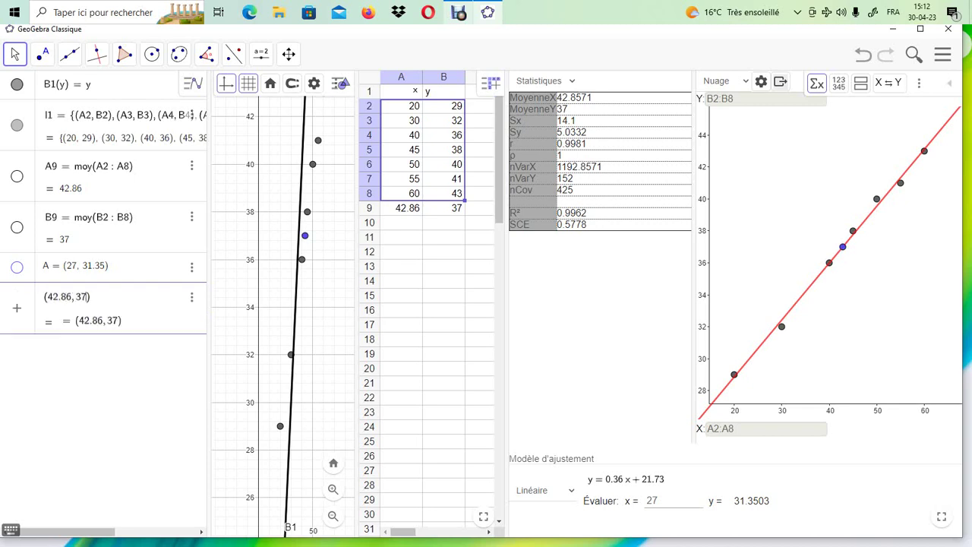
{"action": "key", "text": "Return"}
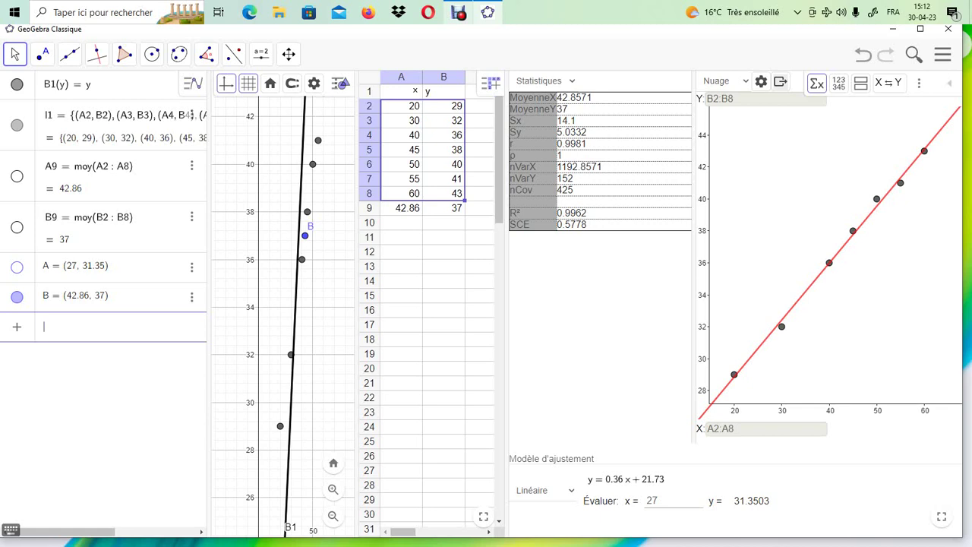
Widen the data analysis area at the expense of the graphics view, and evaluate the linear model for x = 60
{"action": "mouse_move", "coordinate": [207, 115]}
{"action": "left_mouse_down"}
{"action": "mouse_move", "coordinate": [460, 114]}
{"action": "mouse_move", "coordinate": [209, 114]}
{"action": "left_mouse_up"}
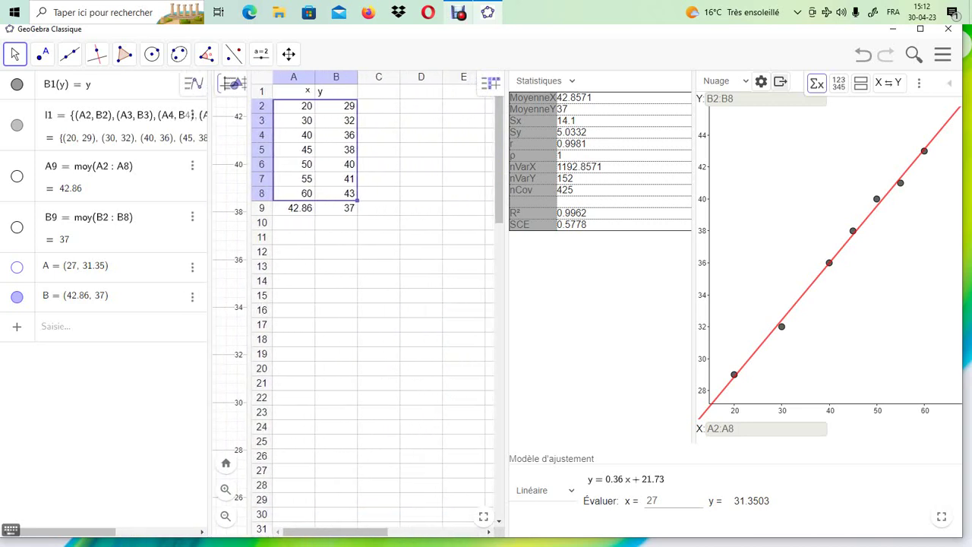
{"action": "left_click_drag", "start_coordinate": [507, 303], "coordinate": [413, 304]}
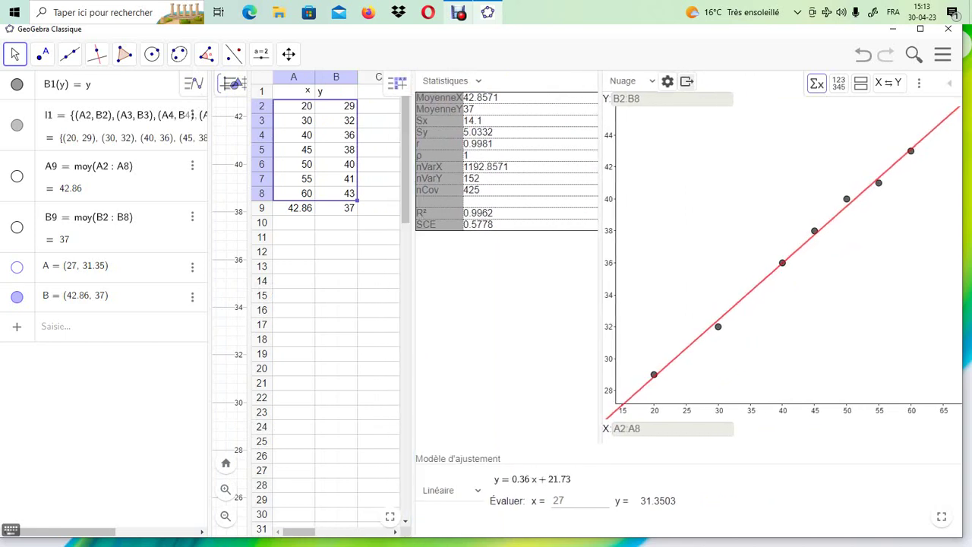
{"action": "left_click", "coordinate": [573, 500]}
{"action": "key", "text": "BackSpace"}
{"action": "key", "text": "BackSpace"}
{"action": "type", "text": "60"}
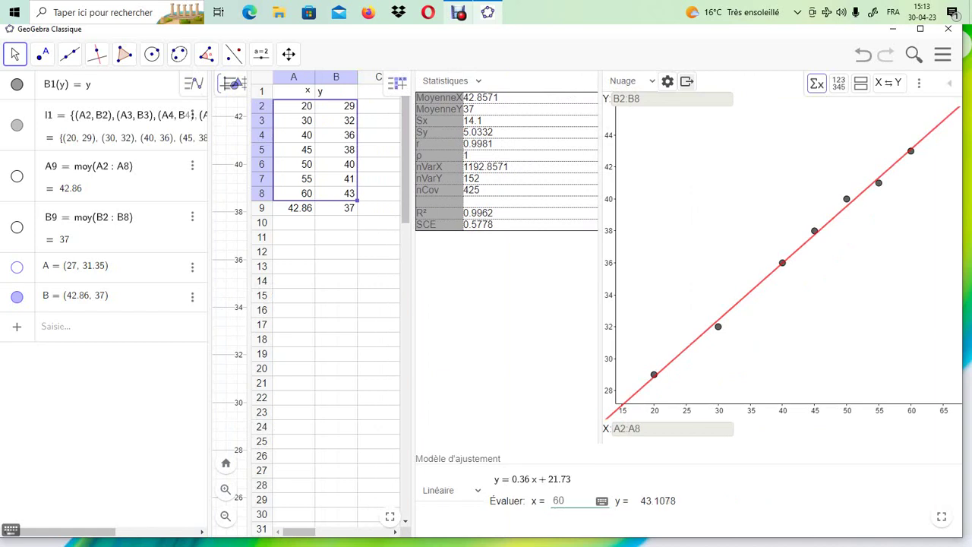